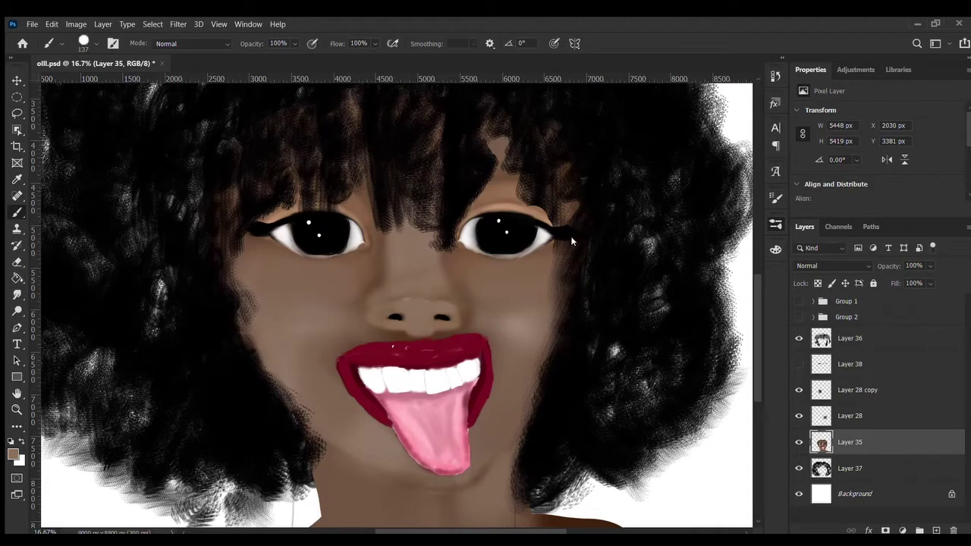
Paint soft white highlights along the nose bridge on Layer 35 with a 341 px soft round brush
left_click(775, 249)
left_click(612, 208)
left_click(775, 224)
key("ctrl+minus")
left_click(428, 390)
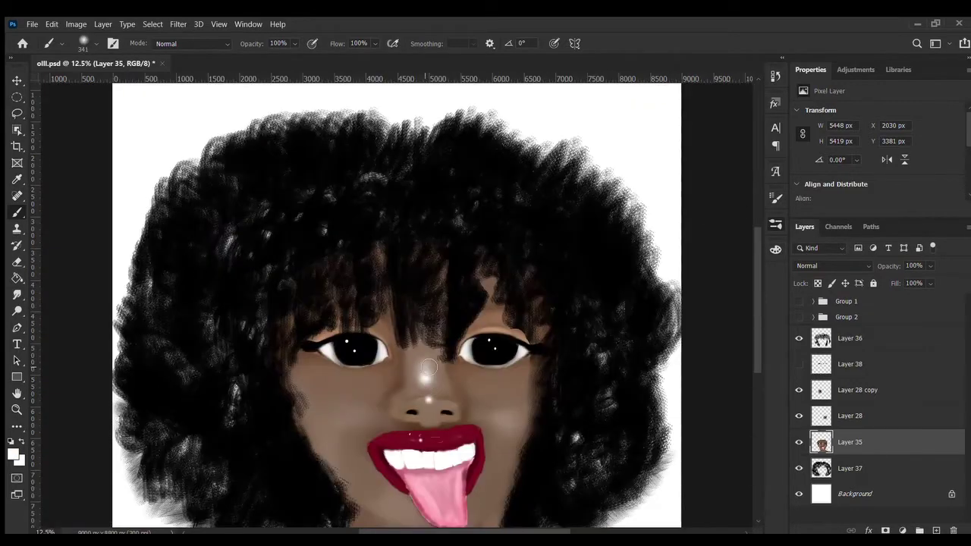
left_click_drag(426, 334, 426, 377)
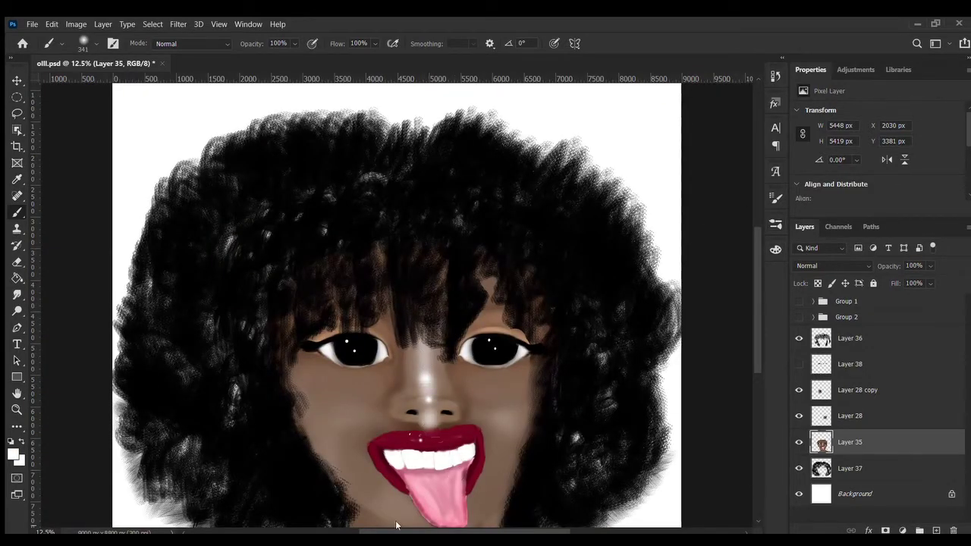
Enlarge the soft round brush to about 958 px
key("ctrl+minus")
left_click(692, 238)
left_click(775, 224)
left_click(469, 378)
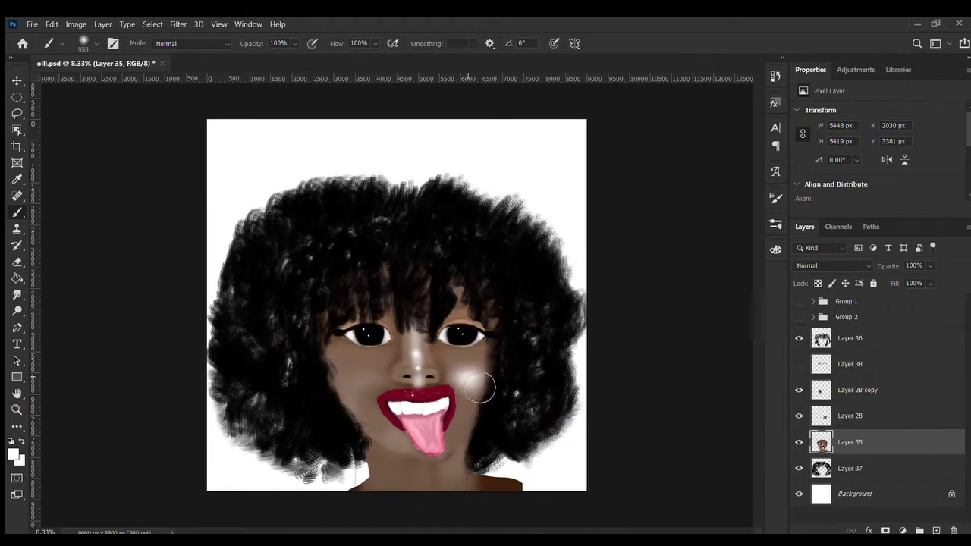
left_click(355, 378)
key("ctrl+z")
key("ctrl+z")
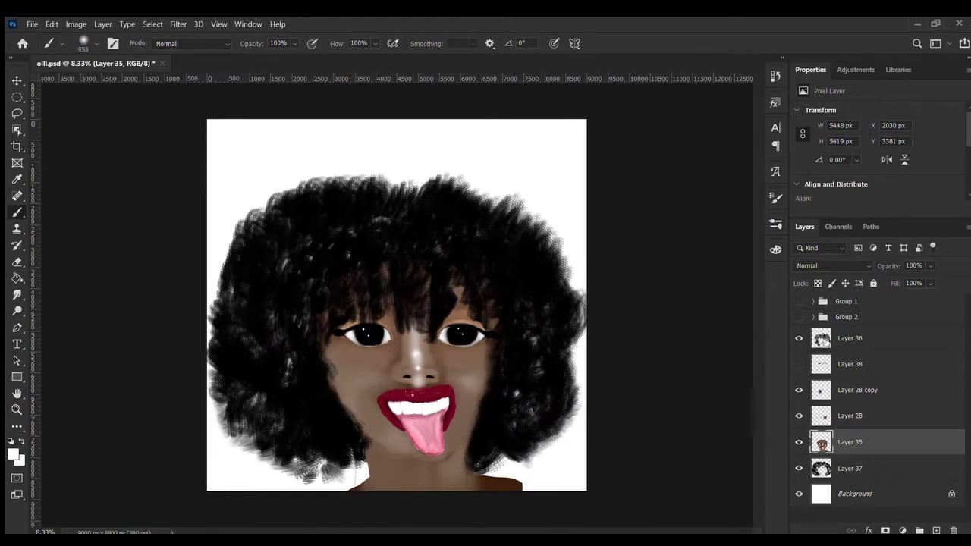
Paint soft white highlights on both cheeks and the neck on Layer 36
left_click(831, 334)
left_click_drag(478, 390, 465, 378)
left_click_drag(367, 379, 355, 381)
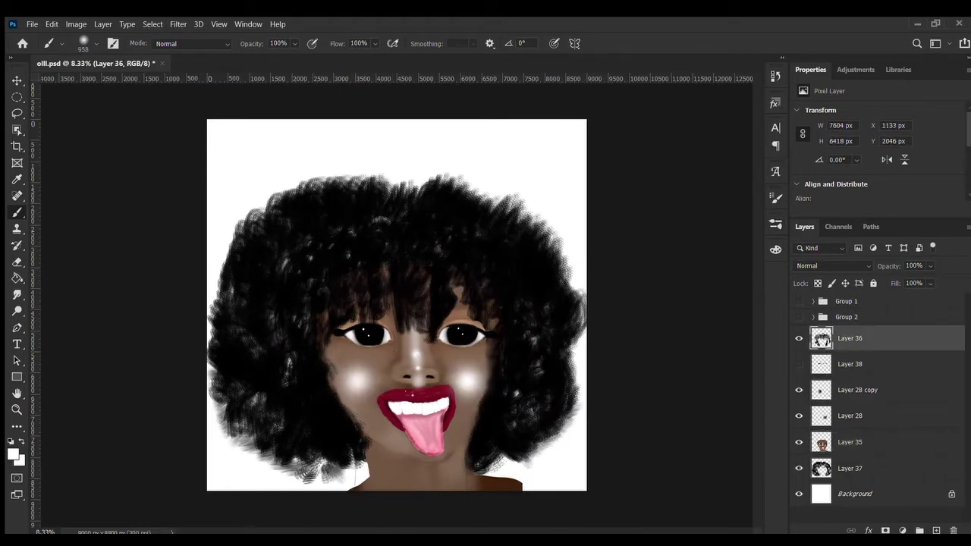
key("ctrl+minus")
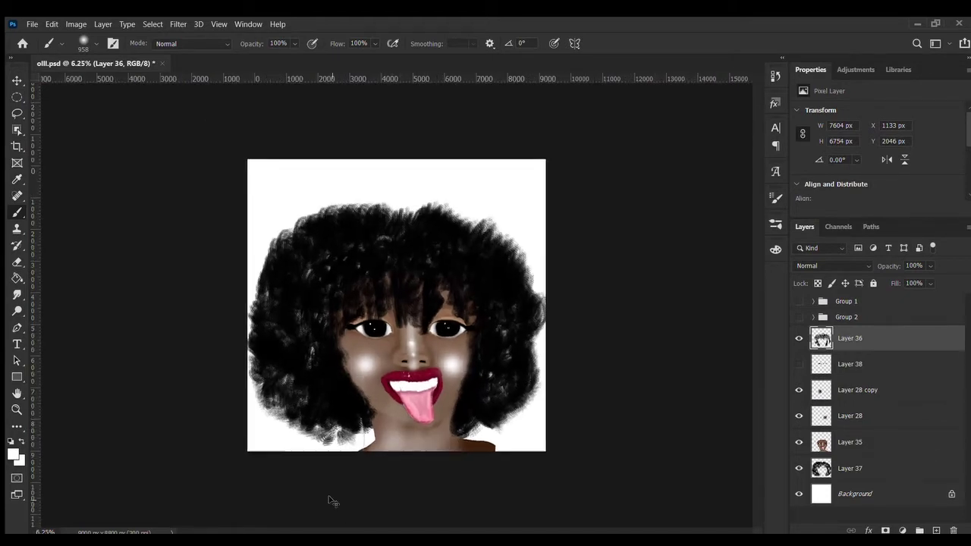
Select Layers 36 through 37 and free-transform the head smaller, placing it at the top of the canvas
key("ctrl+plus")
left_click(878, 468, "shift")
key("ctrl+t")
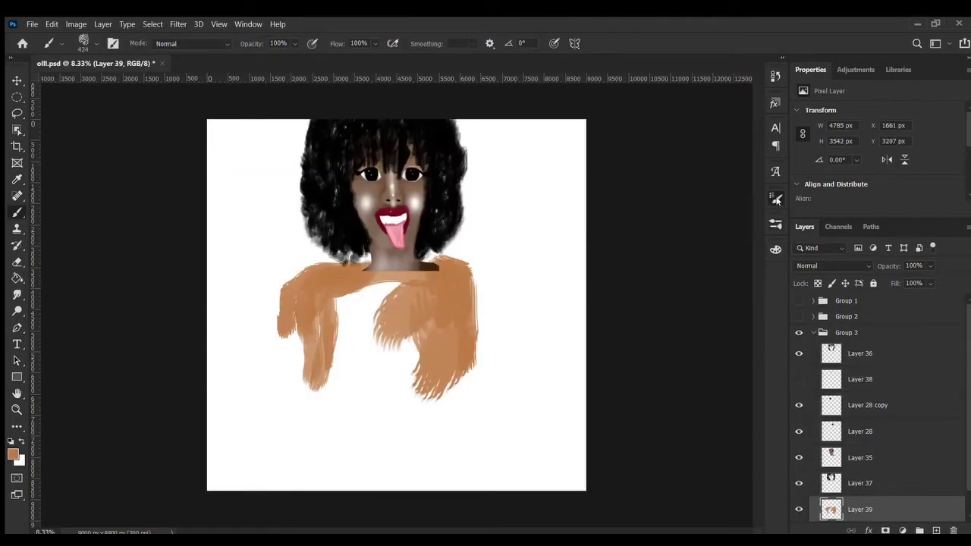
Paint the orange-brown sweater's chest and both arms below the head on Layer 39 with the 424 px textured brush
mouse_move(421, 337)
left_mouse_down()
mouse_move(420, 361)
mouse_move(397, 373)
mouse_move(365, 303)
mouse_move(349, 308)
mouse_move(348, 379)
mouse_move(372, 299)
mouse_move(363, 337)
mouse_move(375, 358)
mouse_move(377, 335)
mouse_move(390, 350)
mouse_move(350, 319)
mouse_move(438, 314)
left_mouse_up()
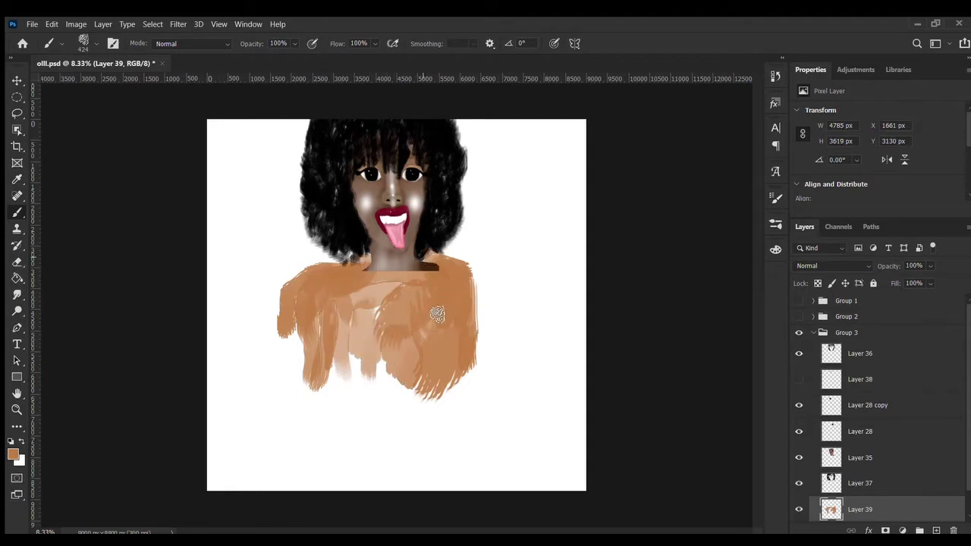
mouse_move(330, 326)
left_mouse_down()
mouse_move(315, 436)
mouse_move(291, 324)
mouse_move(286, 389)
mouse_move(307, 420)
left_mouse_up()
mouse_move(471, 264)
left_mouse_down()
mouse_move(484, 325)
mouse_move(475, 276)
mouse_move(476, 408)
left_mouse_up()
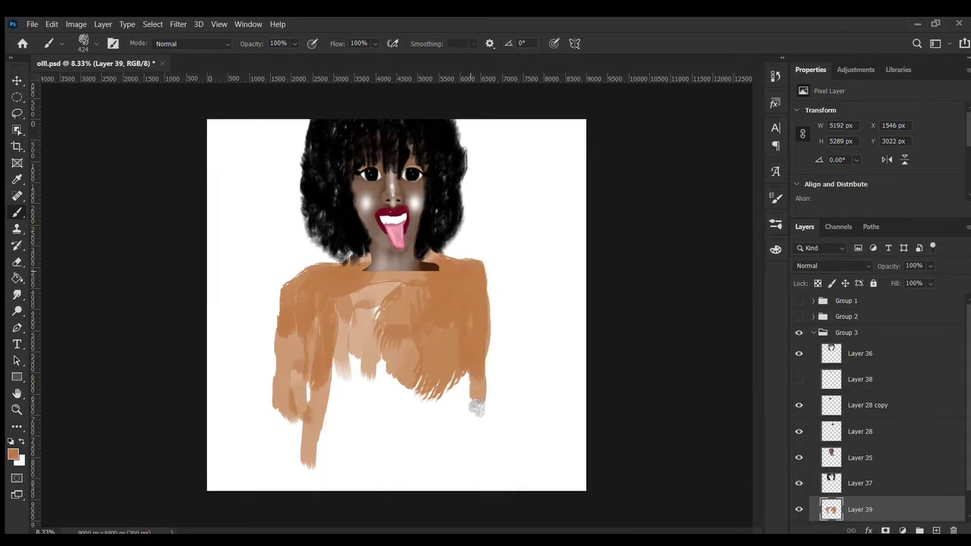
Erase the uneven top of the right shoulder along a horizontal guide at shoulder height, and remove the guide
key("e")
left_click_drag(548, 79, 574, 263)
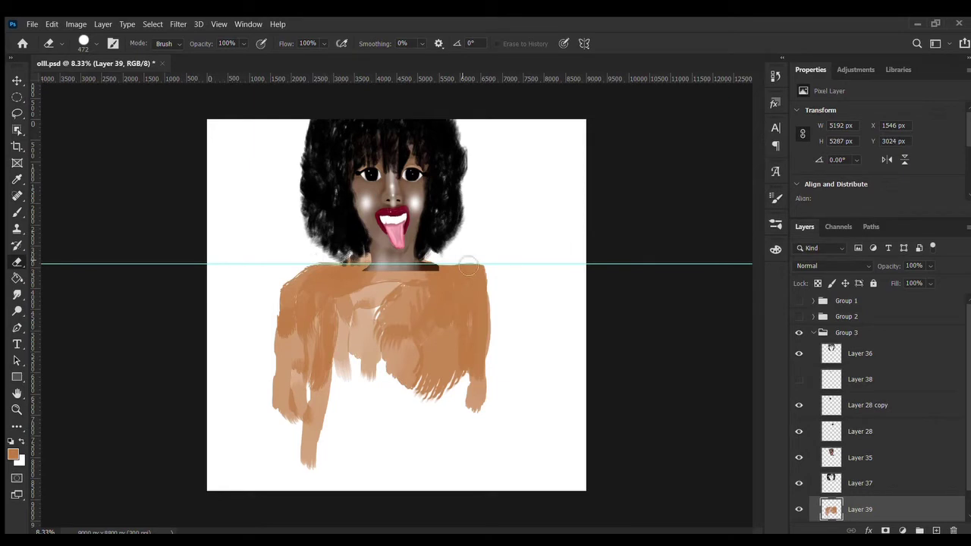
left_click_drag(468, 265, 512, 279)
left_click(18, 81)
left_click_drag(630, 264, 607, 77)
Extend the sweater's right arm and lower torso downward with orange-brown textured brush strokes
key("b")
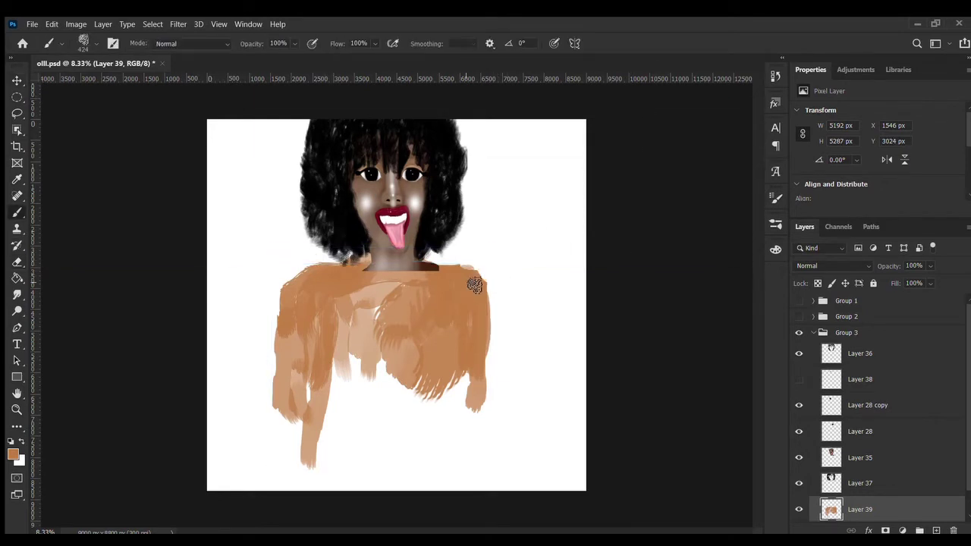
mouse_move(475, 285)
left_mouse_down()
mouse_move(473, 407)
mouse_move(491, 319)
mouse_move(477, 441)
left_mouse_up()
mouse_move(446, 391)
left_mouse_down()
mouse_move(372, 389)
mouse_move(341, 374)
mouse_move(392, 347)
mouse_move(333, 379)
mouse_move(321, 450)
mouse_move(342, 405)
mouse_move(433, 412)
mouse_move(442, 455)
mouse_move(398, 427)
mouse_move(346, 416)
mouse_move(401, 451)
mouse_move(450, 444)
mouse_move(462, 407)
mouse_move(453, 480)
mouse_move(490, 417)
mouse_move(489, 433)
mouse_move(488, 297)
mouse_move(281, 412)
mouse_move(481, 444)
mouse_move(471, 455)
left_mouse_up()
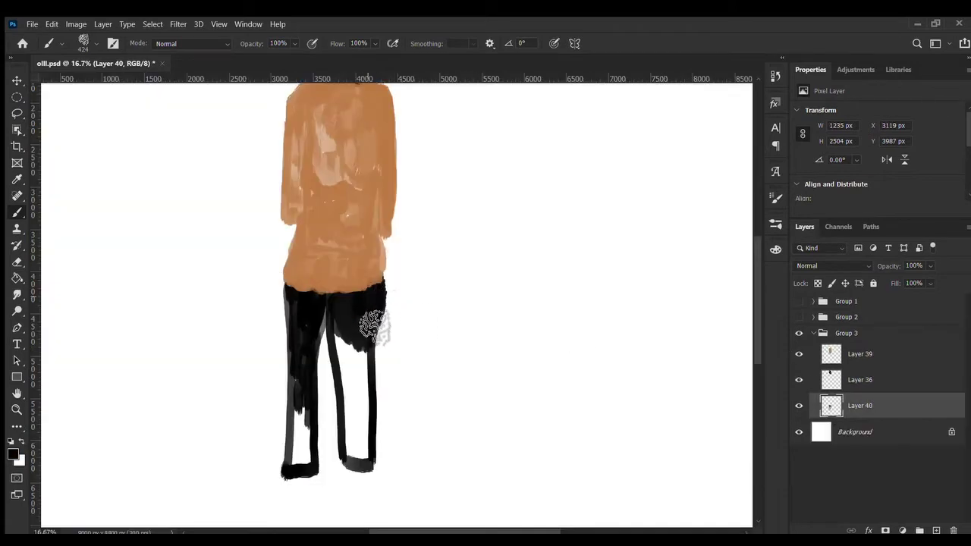
Fill in the black trouser legs on Layer 40 and paint a foot at the end of each leg
mouse_move(373, 326)
left_mouse_down()
mouse_move(369, 401)
mouse_move(295, 325)
mouse_move(309, 362)
mouse_move(306, 477)
left_mouse_up()
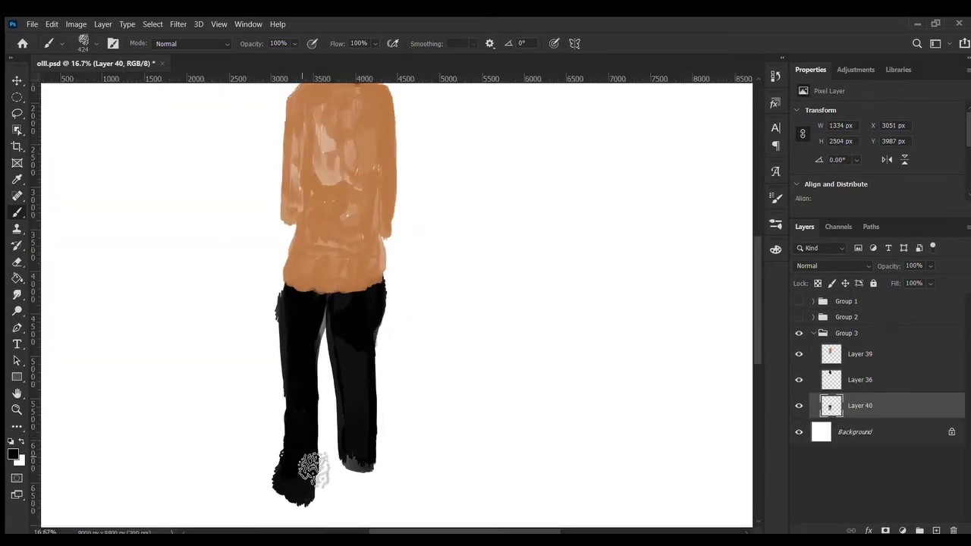
key("ctrl+minus")
mouse_move(375, 342)
left_mouse_down()
mouse_move(392, 401)
mouse_move(384, 448)
mouse_move(403, 455)
mouse_move(329, 455)
mouse_move(324, 479)
left_mouse_up()
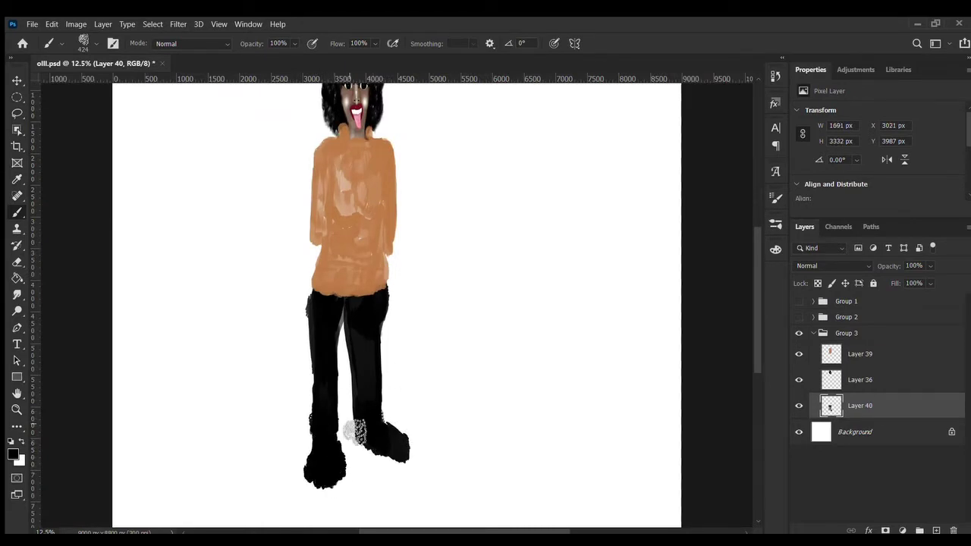
Enlarge the left shoe and fill in the inner edge of the left trouser leg with black
mouse_move(355, 432)
left_mouse_down()
mouse_move(336, 496)
mouse_move(320, 454)
mouse_move(335, 397)
left_mouse_up()
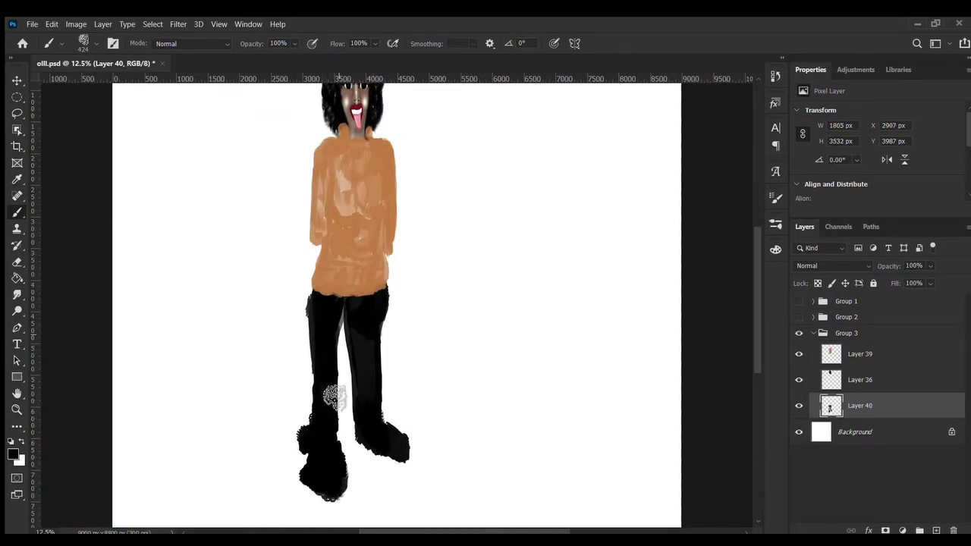
key("ctrl+z")
mouse_move(317, 451)
left_mouse_down()
mouse_move(338, 498)
mouse_move(334, 481)
mouse_move(331, 503)
mouse_move(347, 508)
mouse_move(331, 474)
left_mouse_up()
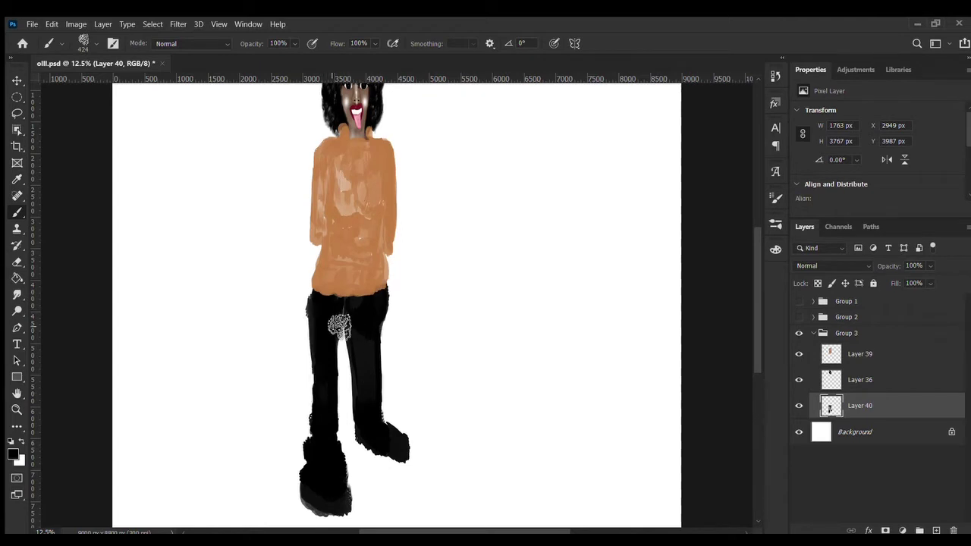
left_click_drag(339, 326, 338, 433)
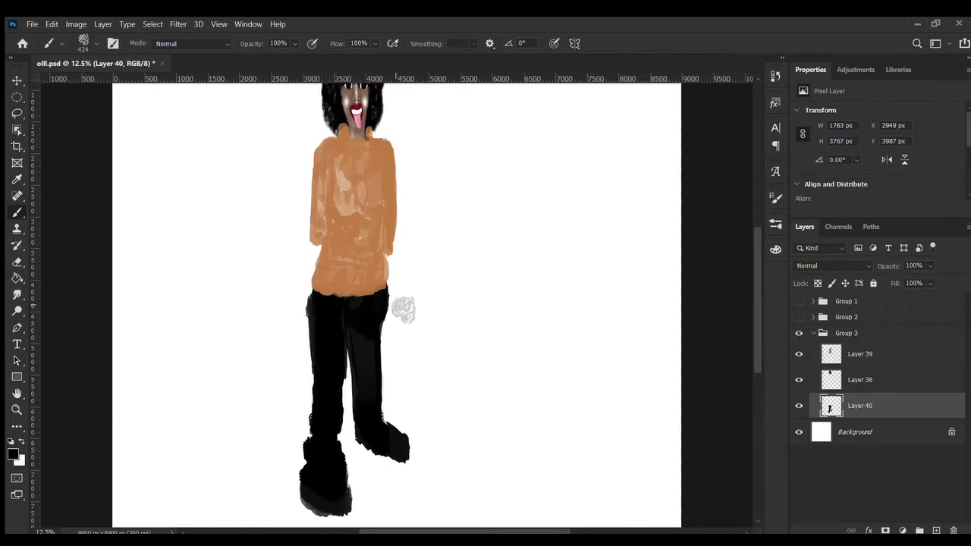
Erase the outward-turned right foot and repaint the right leg straighter and wider in black, with a larger shoe
key("e")
mouse_move(433, 477)
left_mouse_down()
mouse_move(410, 472)
mouse_move(373, 436)
mouse_move(399, 385)
mouse_move(372, 407)
mouse_move(370, 448)
mouse_move(379, 415)
mouse_move(383, 466)
mouse_move(381, 398)
left_mouse_up()
key("b")
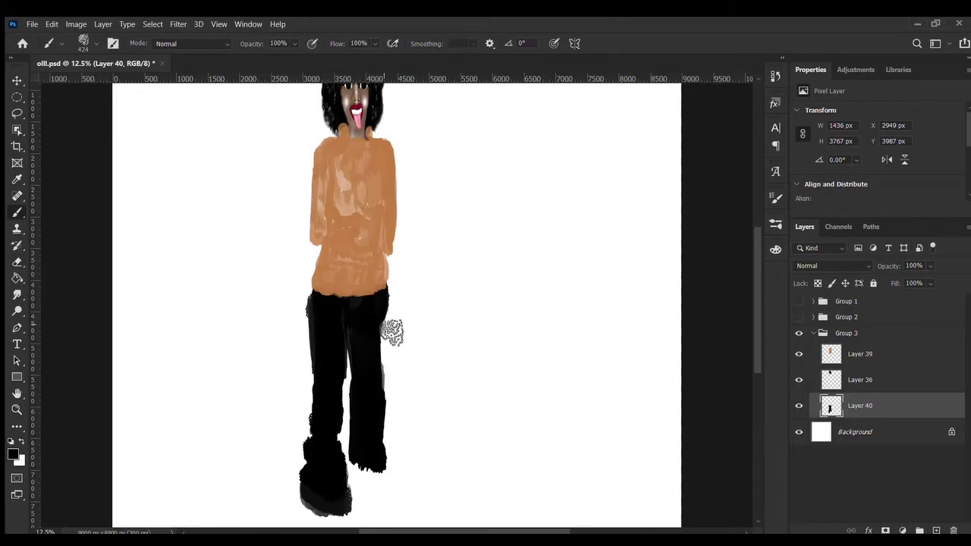
left_click_drag(375, 459, 390, 474)
mouse_move(383, 303)
left_mouse_down()
mouse_move(380, 434)
mouse_move(389, 474)
mouse_move(416, 497)
left_mouse_up()
key("ctrl+z")
key("ctrl+z")
mouse_move(360, 461)
left_mouse_down()
mouse_move(386, 491)
mouse_move(364, 462)
mouse_move(375, 464)
left_mouse_up()
key("ctrl+z")
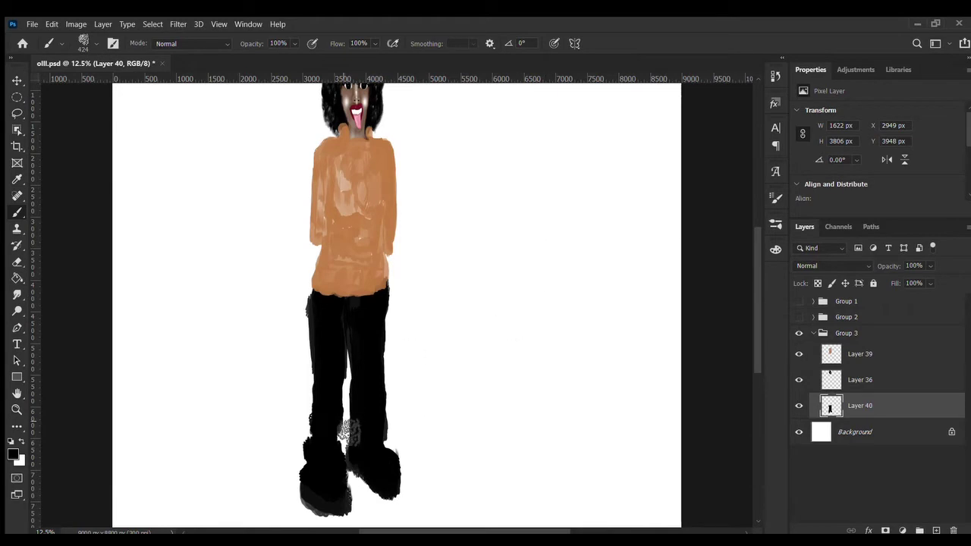
key("ctrl+minus")
key("ctrl+plus")
key("ctrl+minus")
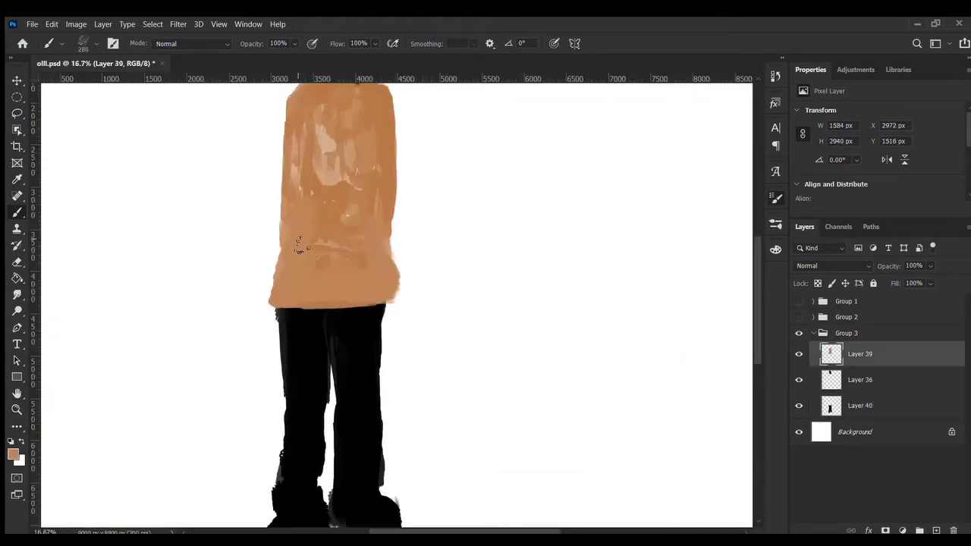
key("ctrl+minus")
left_click(716, 346)
mouse_move(323, 144)
left_mouse_down()
mouse_move(305, 161)
mouse_move(306, 240)
left_mouse_up()
key("ctrl+z")
Paint the sweater's left sleeve wider on Layer 39 in a darker orange-brown with the 280 px brush
left_click(710, 339)
mouse_move(320, 160)
left_mouse_down()
mouse_move(316, 257)
mouse_move(311, 224)
mouse_move(310, 265)
left_mouse_up()
mouse_move(306, 171)
left_mouse_down()
mouse_move(292, 241)
mouse_move(307, 262)
left_mouse_up()
mouse_move(310, 159)
left_mouse_down()
mouse_move(277, 262)
mouse_move(304, 270)
left_mouse_up()
left_click_drag(312, 174, 316, 273)
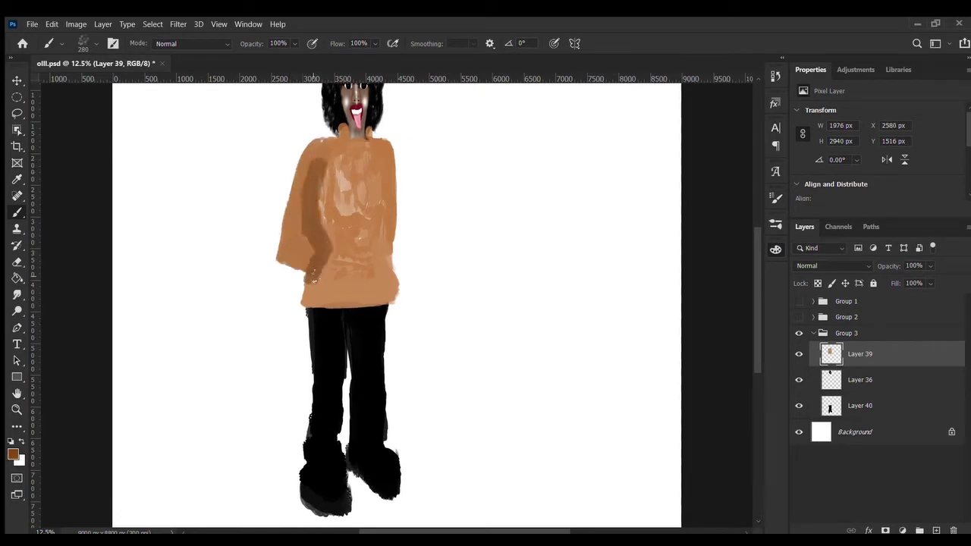
key("ctrl+z")
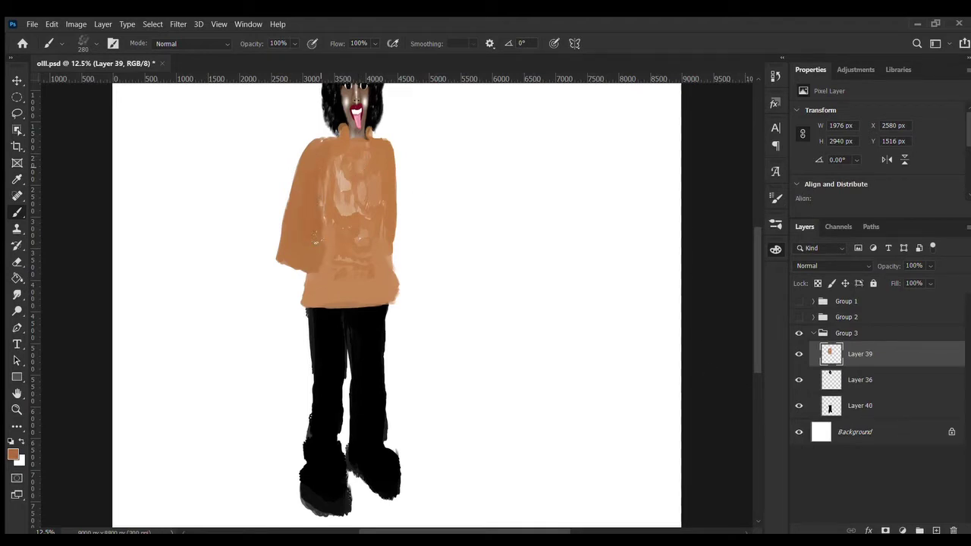
Paint the sweater's right sleeve as a wider, flared shape in the darker orange-brown, undoing unsuitable strokes
mouse_move(387, 156)
left_mouse_down()
mouse_move(403, 228)
mouse_move(401, 248)
mouse_move(371, 266)
left_mouse_up()
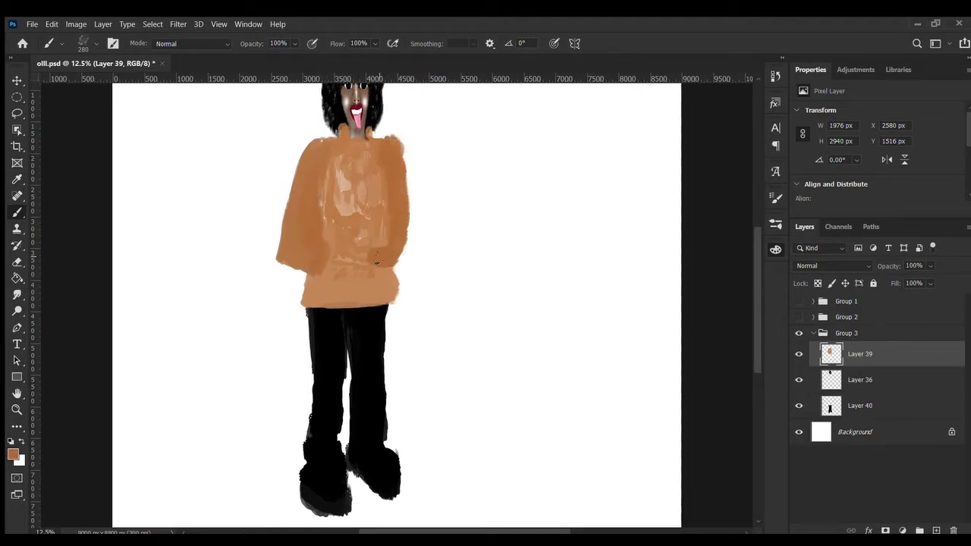
mouse_move(391, 137)
left_mouse_down()
mouse_move(419, 149)
mouse_move(421, 163)
mouse_move(406, 161)
mouse_move(411, 199)
mouse_move(401, 261)
left_mouse_up()
mouse_move(419, 202)
left_mouse_down()
mouse_move(402, 250)
mouse_move(426, 245)
mouse_move(399, 258)
left_mouse_up()
key("ctrl+z")
key("ctrl+z")
key("ctrl+z")
key("ctrl+z")
mouse_move(390, 142)
left_mouse_down()
mouse_move(390, 261)
mouse_move(410, 241)
mouse_move(399, 183)
left_mouse_up()
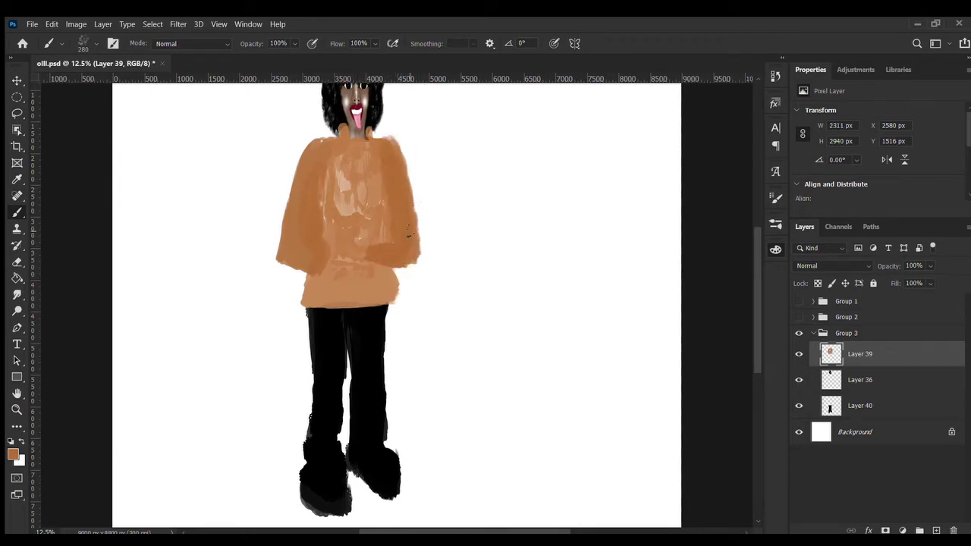
Cover the pale patches on the sweater's front with orange tones sampled from the sweater
mouse_move(360, 157)
left_mouse_down()
mouse_move(338, 199)
mouse_move(387, 155)
mouse_move(358, 146)
mouse_move(359, 198)
mouse_move(378, 186)
mouse_move(367, 142)
mouse_move(361, 202)
mouse_move(354, 177)
mouse_move(321, 217)
left_mouse_up()
left_click(362, 201, "alt")
mouse_move(340, 152)
left_mouse_down()
mouse_move(380, 159)
mouse_move(347, 159)
mouse_move(336, 197)
left_mouse_up()
left_click(379, 162, "alt")
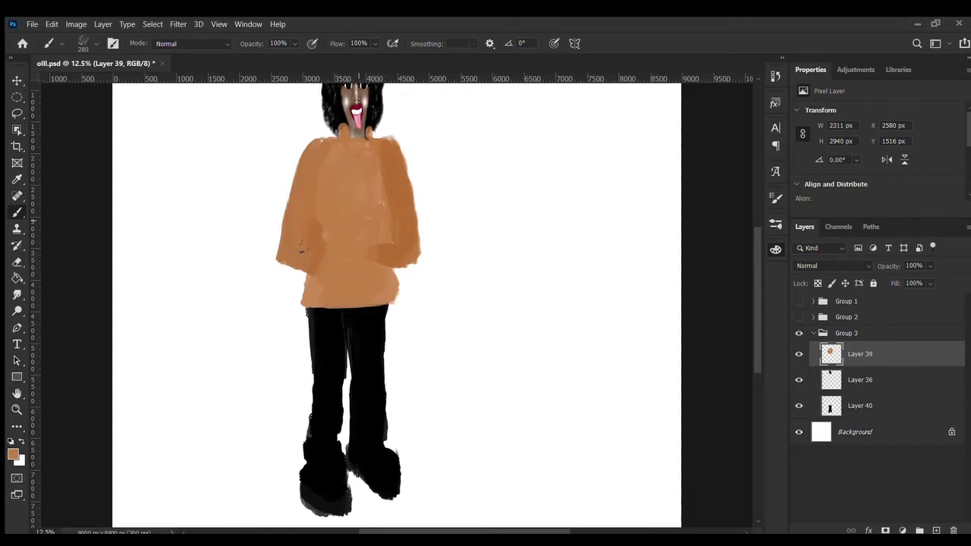
Shade the sweater's collar, neckline and shoulders in a darker brown with the 90 px textured brush
key("ctrl+plus")
key("ctrl+plus")
key("ctrl+plus")
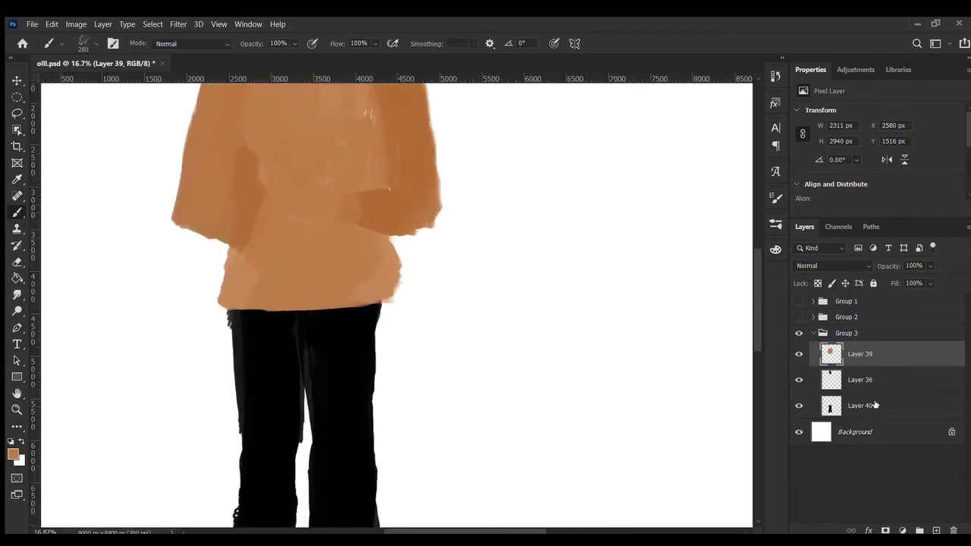
left_click_drag(377, 261, 446, 523)
scroll(455, 379, "up", 3)
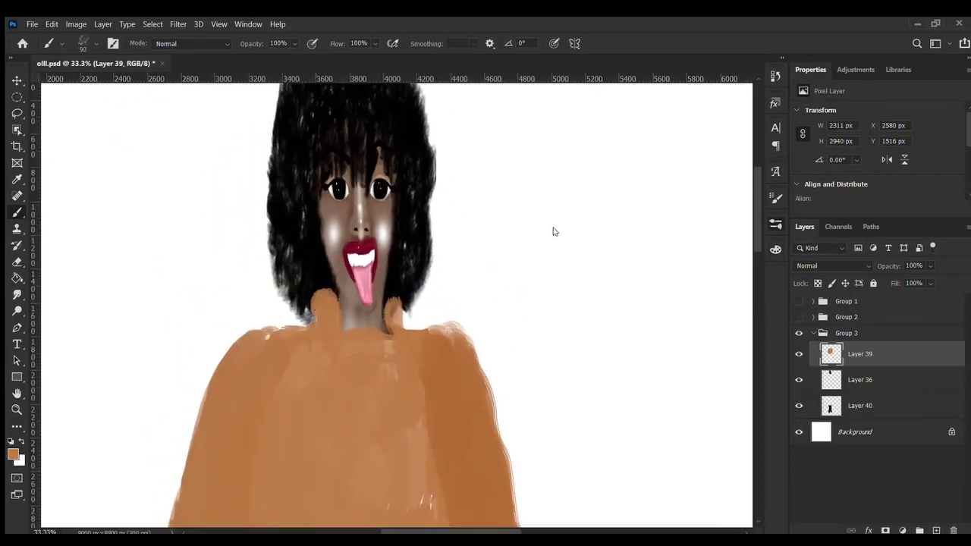
left_click(775, 249)
left_click(702, 313)
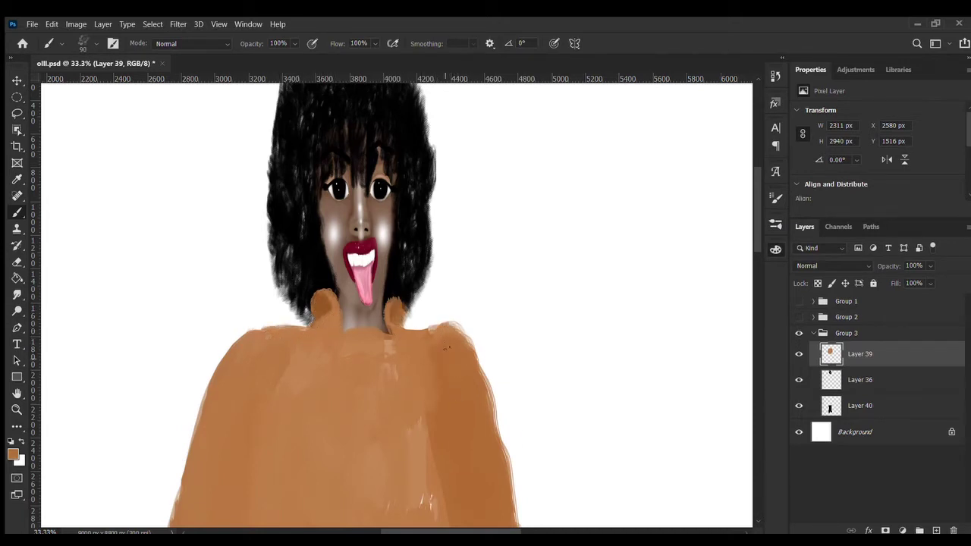
key("ctrl+z")
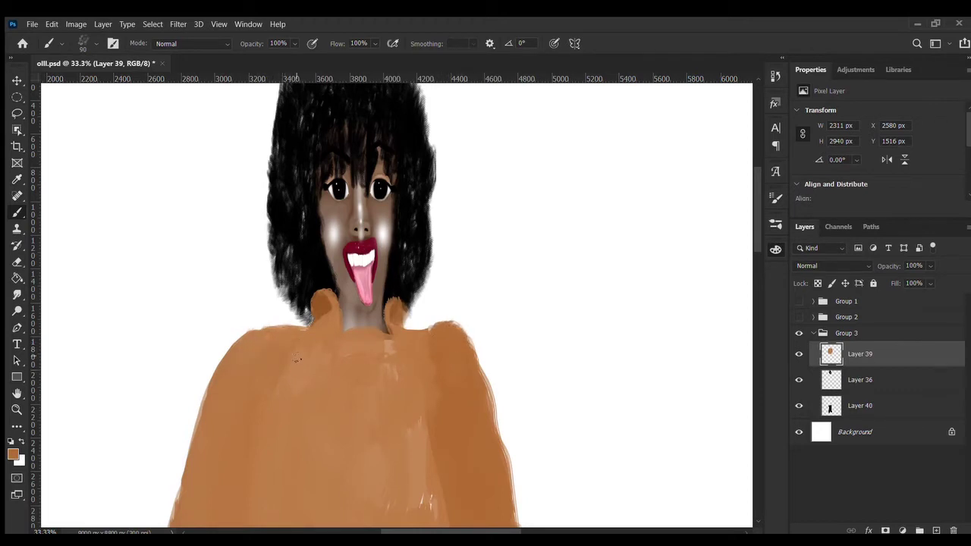
left_click_drag(348, 334, 362, 336)
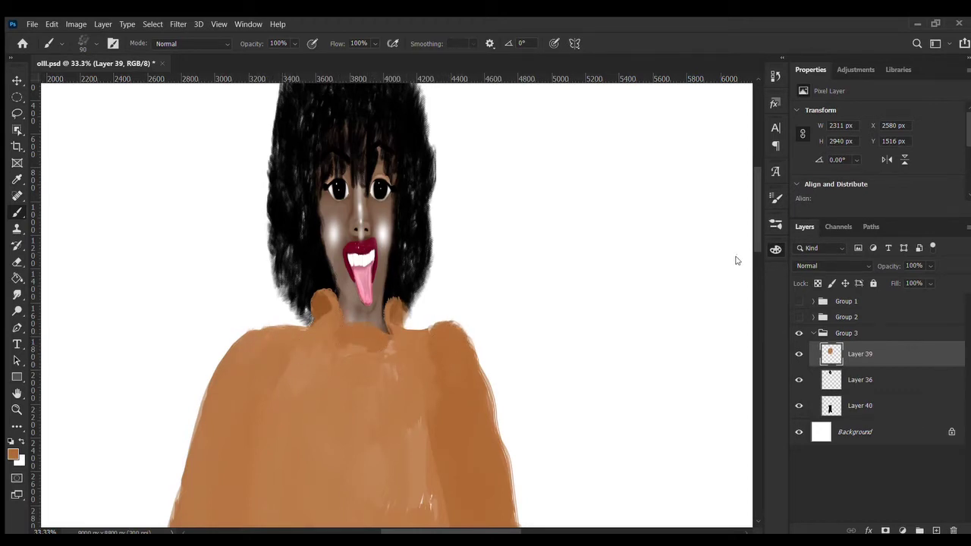
Switch to a soft round brush, undo the dark neckline strokes and blend the sweater's chest at 151 px
left_click(774, 227)
left_click(522, 240)
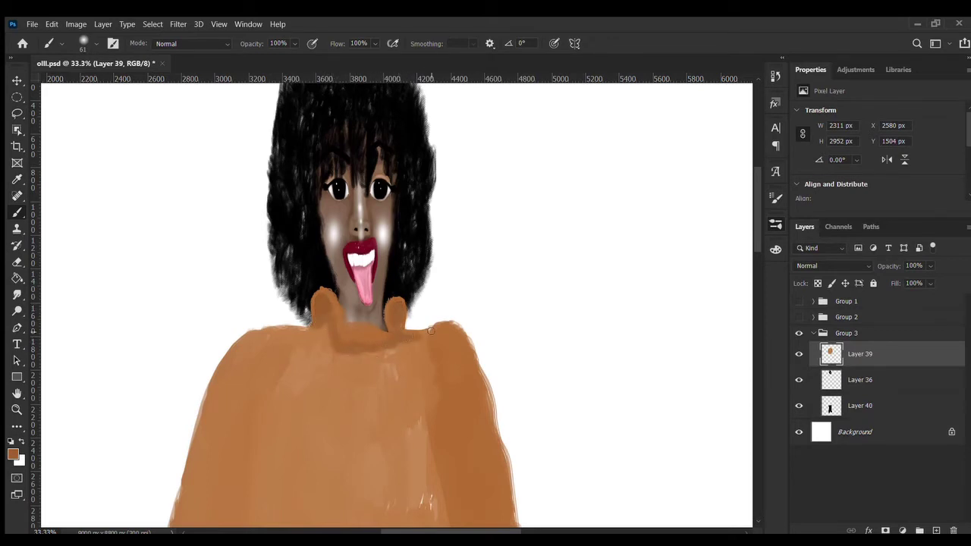
key("ctrl+z")
key("ctrl+z")
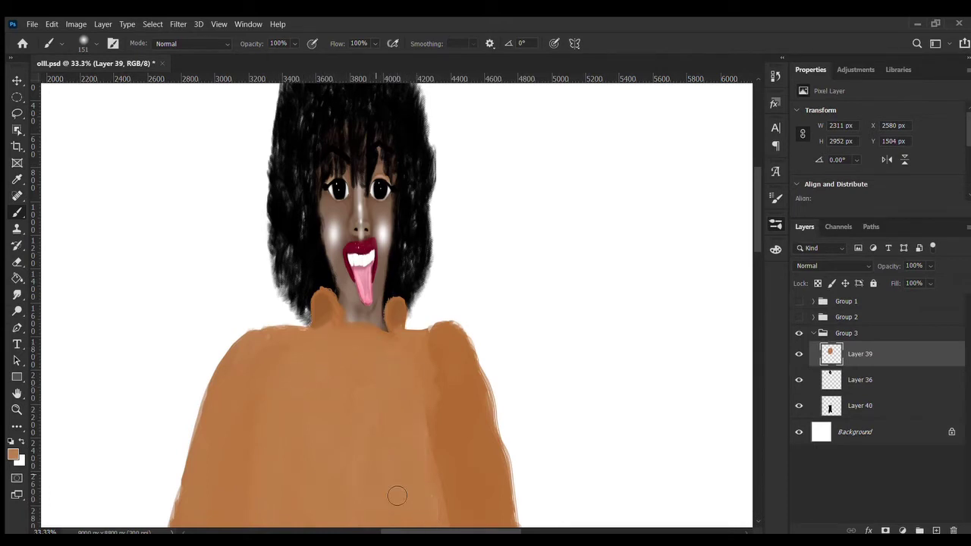
Smooth the sweater's lower front and extend its hem with a 341 px soft round brush
key("ctrl+minus")
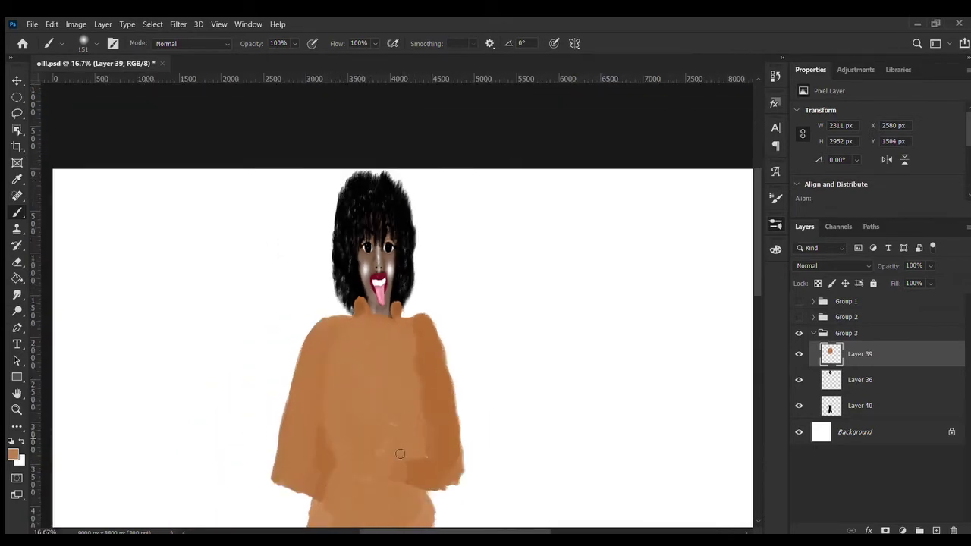
scroll(378, 457, "down", 5)
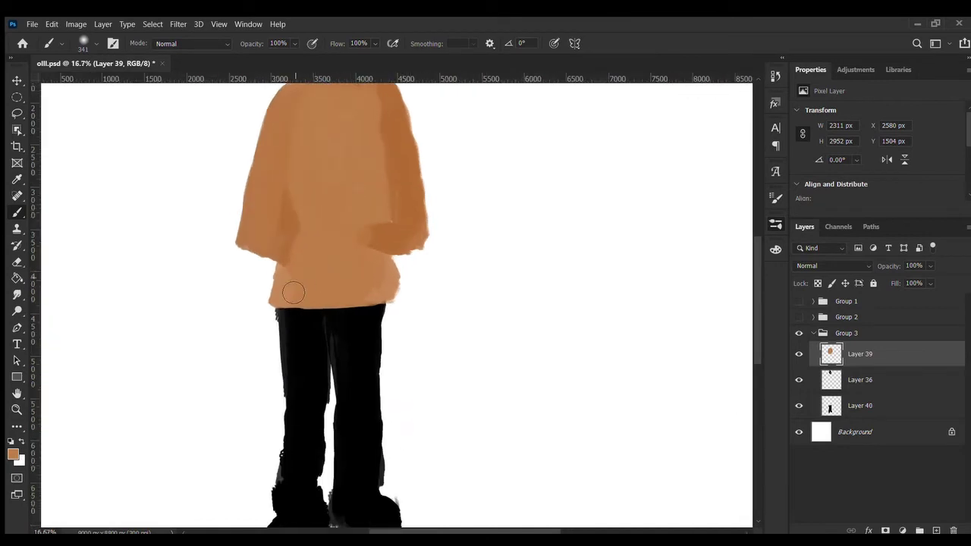
left_click_drag(363, 255, 373, 428)
key("ctrl+plus")
key("ctrl+plus")
left_click_drag(369, 346, 390, 469)
key("ctrl+plus")
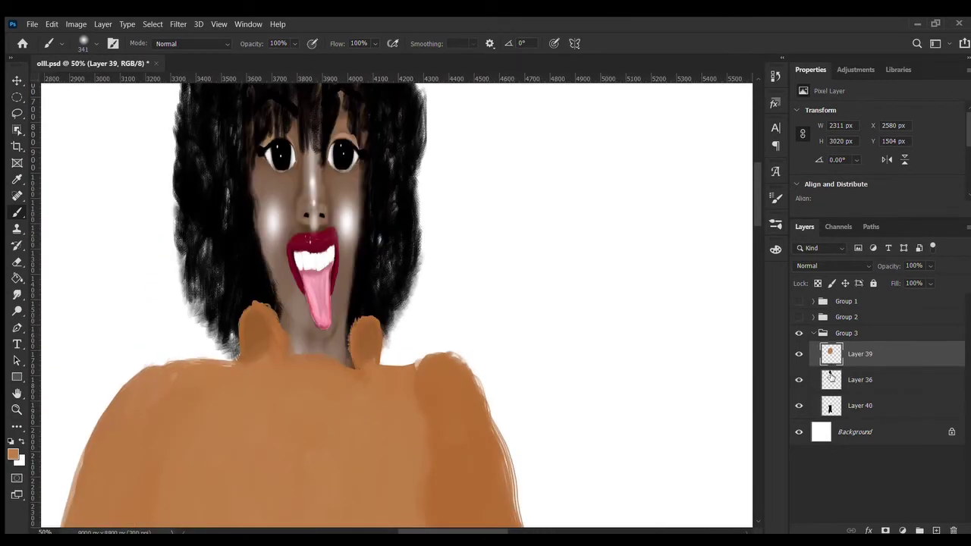
Paint the upper lip in light pink on a new layer with a 17 px hard round brush
left_click(810, 379)
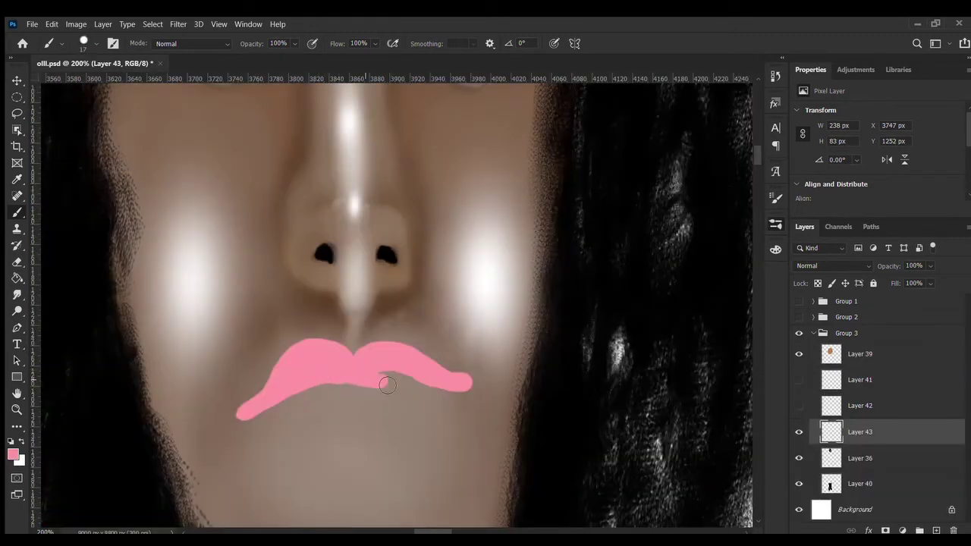
mouse_move(388, 385)
left_mouse_down()
mouse_move(427, 390)
mouse_move(399, 389)
mouse_move(395, 375)
mouse_move(305, 389)
left_mouse_up()
key("ctrl+z")
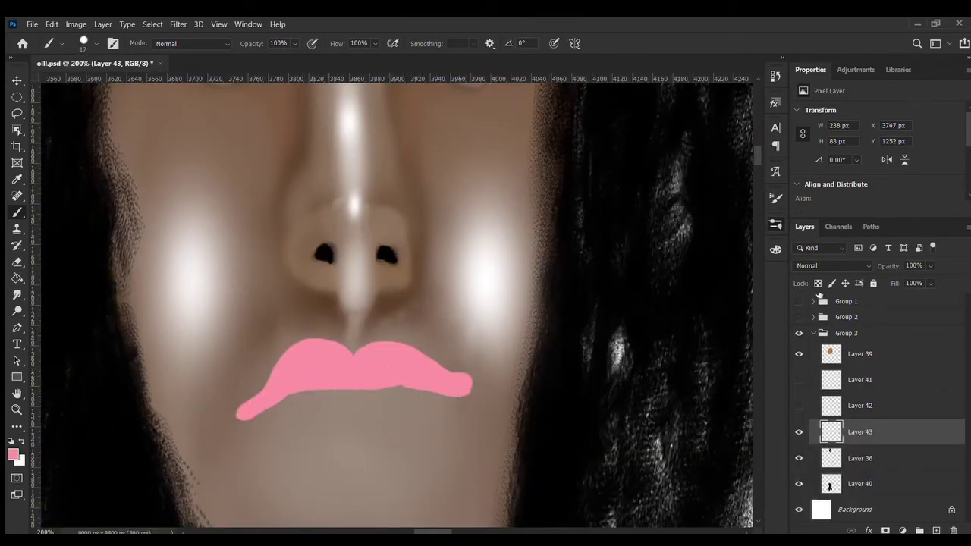
Fill in the lower lip in a darker pink with a 13 px hard round brush
left_click(778, 251)
left_click(718, 331)
left_click_drag(448, 398, 374, 402)
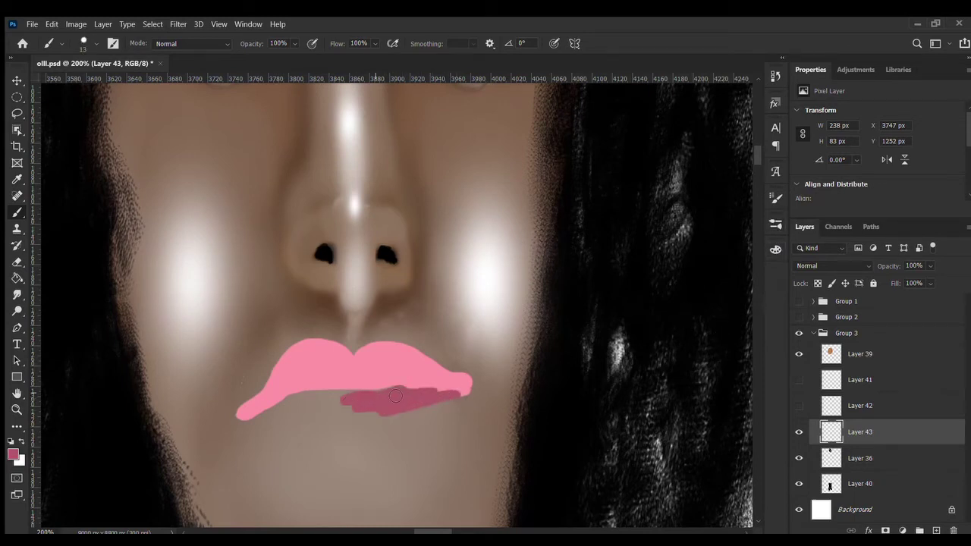
mouse_move(253, 414)
left_mouse_down()
mouse_move(304, 402)
mouse_move(354, 399)
mouse_move(347, 407)
mouse_move(378, 417)
mouse_move(299, 405)
mouse_move(411, 410)
mouse_move(471, 390)
mouse_move(393, 441)
left_mouse_up()
mouse_move(242, 422)
left_mouse_down()
mouse_move(304, 414)
mouse_move(300, 422)
mouse_move(362, 432)
mouse_move(254, 419)
mouse_move(411, 429)
mouse_move(470, 395)
mouse_move(399, 438)
mouse_move(292, 425)
mouse_move(341, 441)
left_mouse_up()
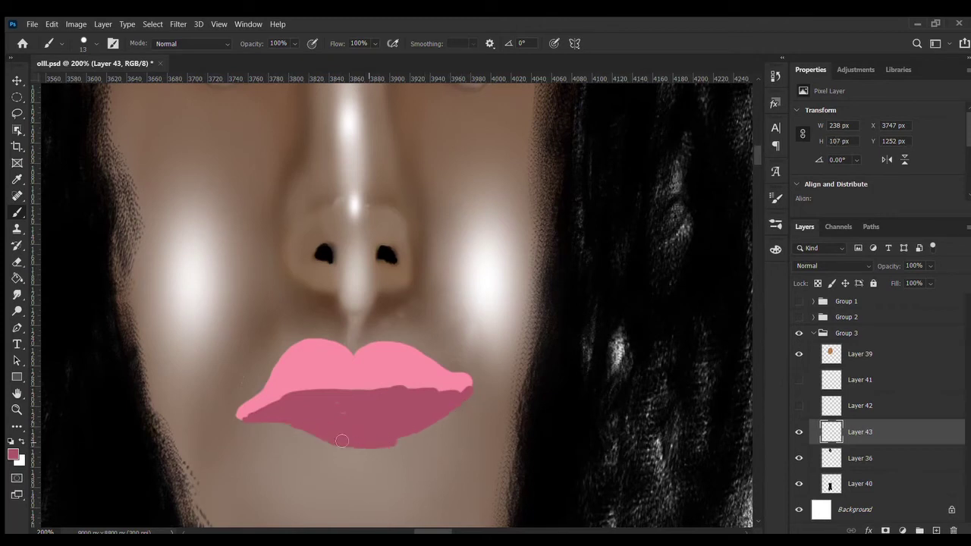
Trim both corners of the mouth with the 21 px eraser and rotate the lips slightly clockwise
key("e")
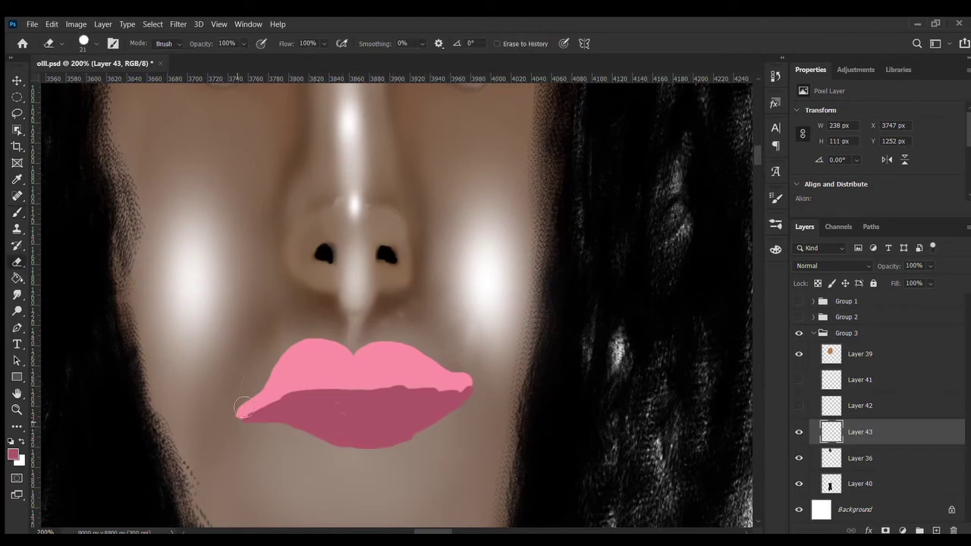
left_click_drag(246, 402, 253, 428)
mouse_move(468, 376)
left_mouse_down()
mouse_move(467, 413)
mouse_move(504, 406)
left_mouse_up()
key("b")
key("ctrl+t")
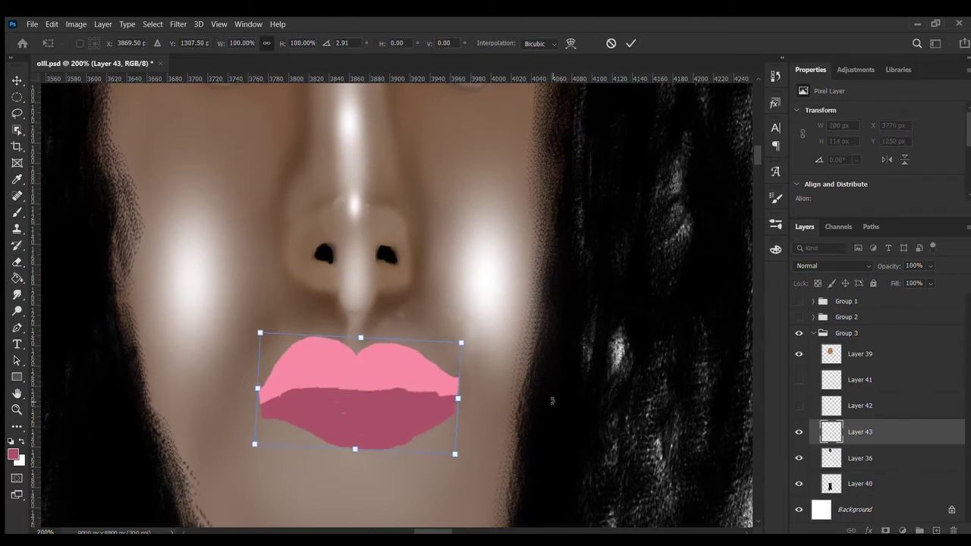
left_click(630, 43)
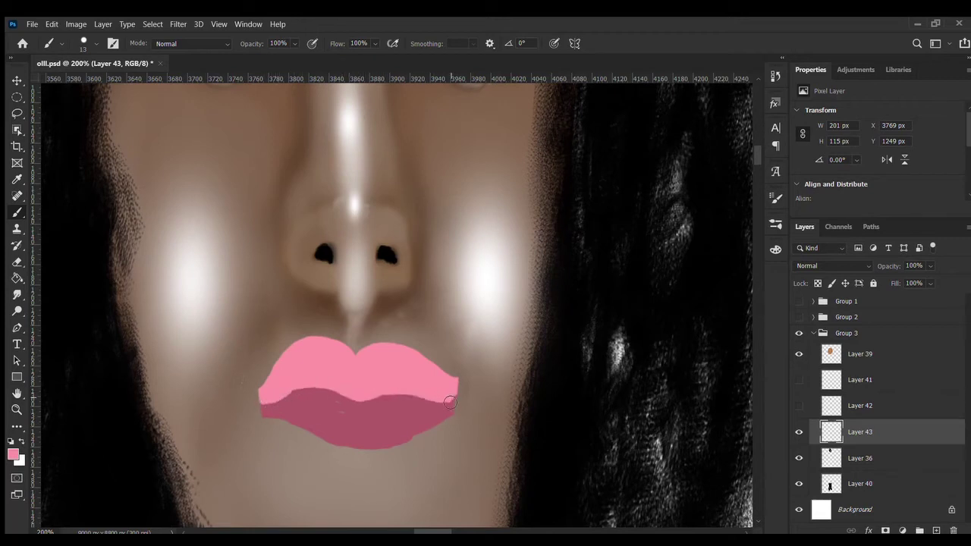
Reshape the upper lip's outer edge and cupid's bow with the 21 px eraser
key("e")
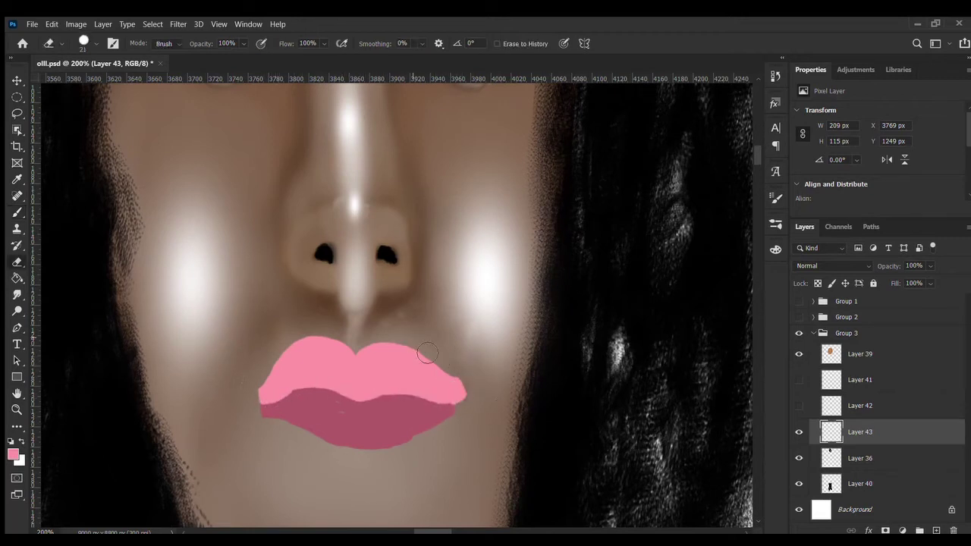
left_click_drag(283, 348, 260, 381)
left_click_drag(337, 332, 286, 354)
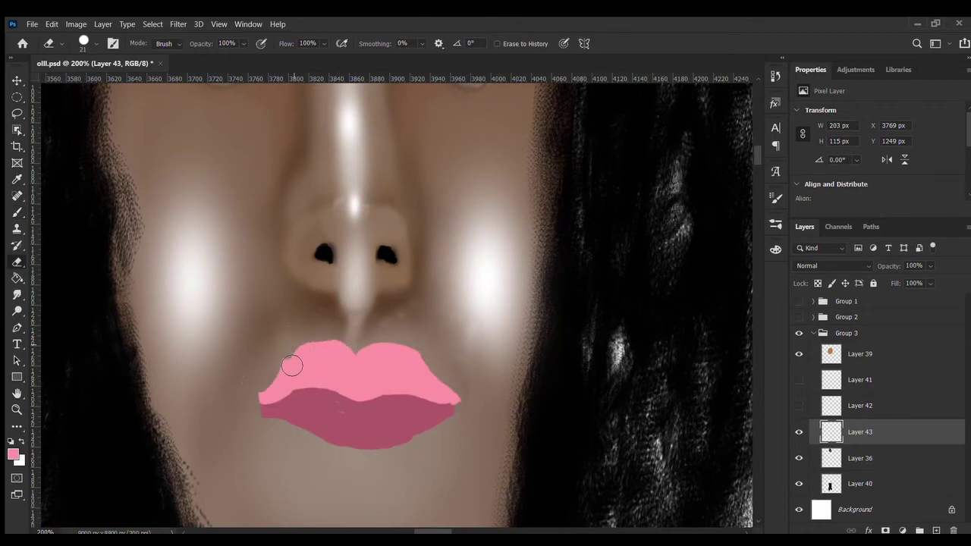
key("b")
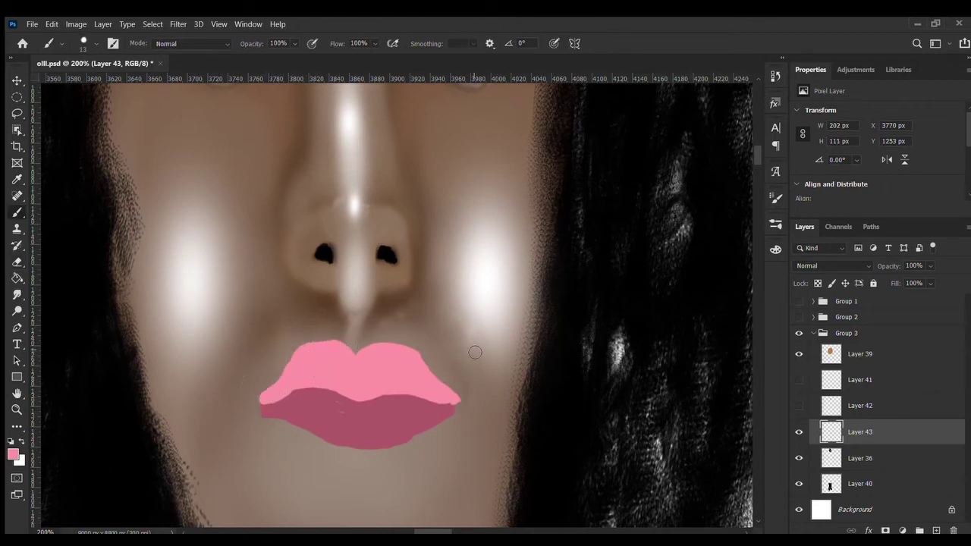
key("e")
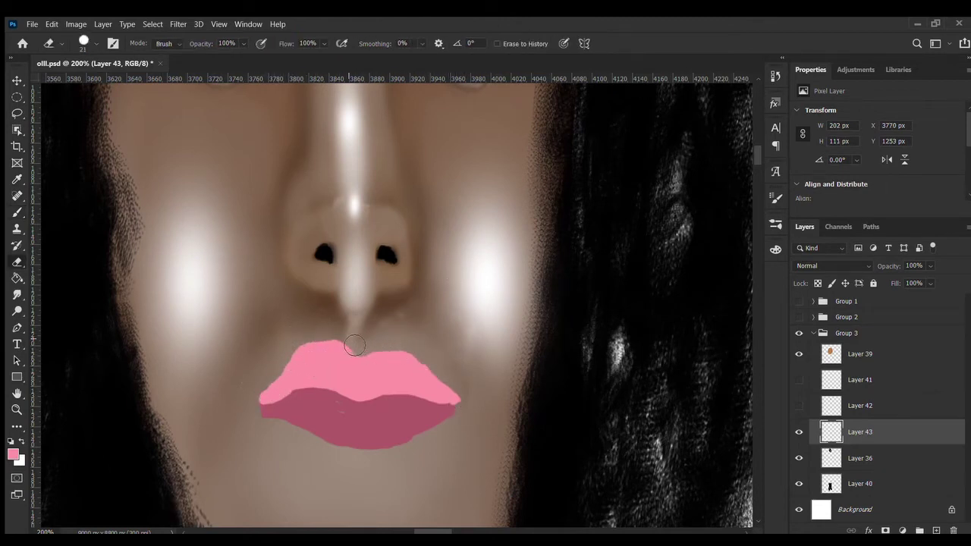
left_click_drag(354, 345, 358, 346)
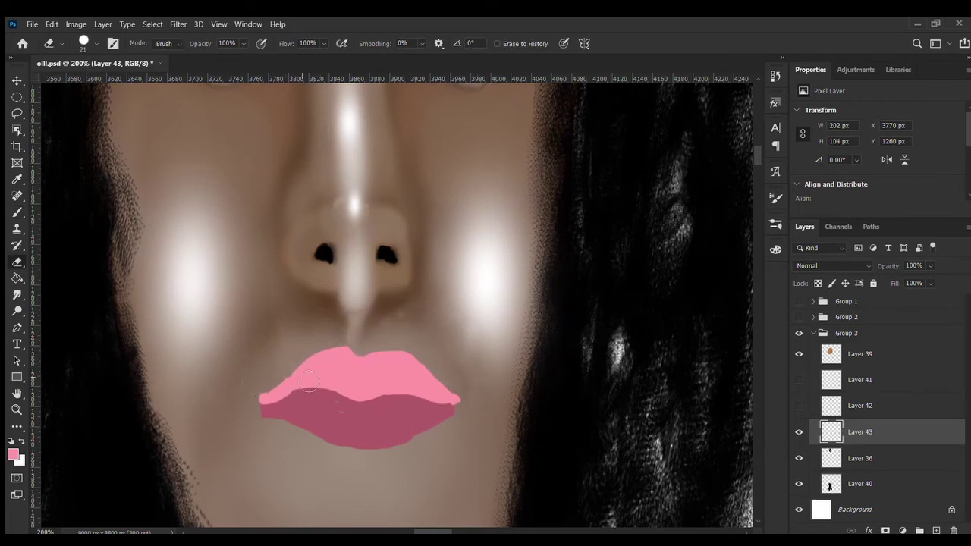
Blend the darker pink over the upper lip with a soft round brush at 15 and 32 px, and enlarge the lips
key("b")
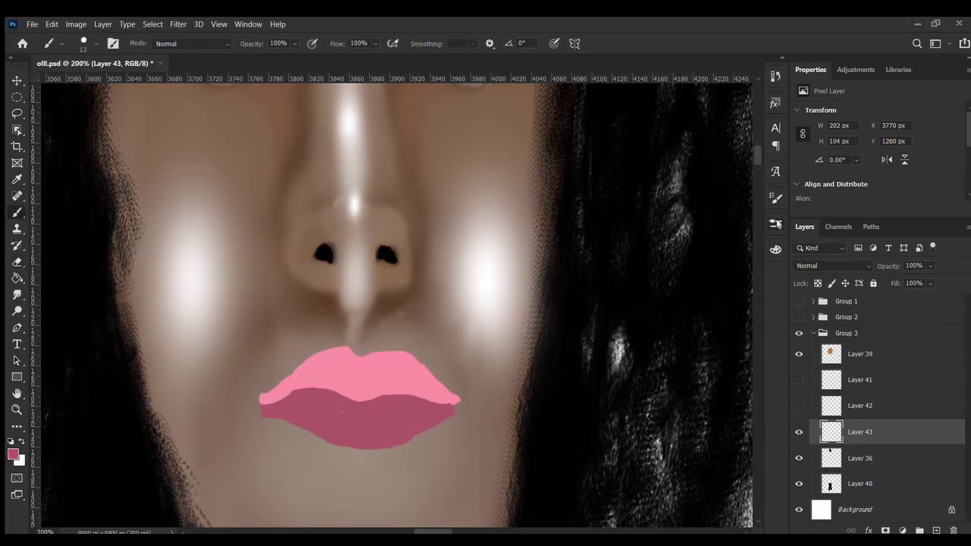
mouse_move(318, 377)
left_mouse_down()
mouse_move(358, 364)
mouse_move(424, 386)
mouse_move(304, 372)
mouse_move(273, 398)
mouse_move(318, 356)
mouse_move(374, 357)
mouse_move(424, 374)
left_mouse_up()
left_click_drag(447, 406, 332, 387)
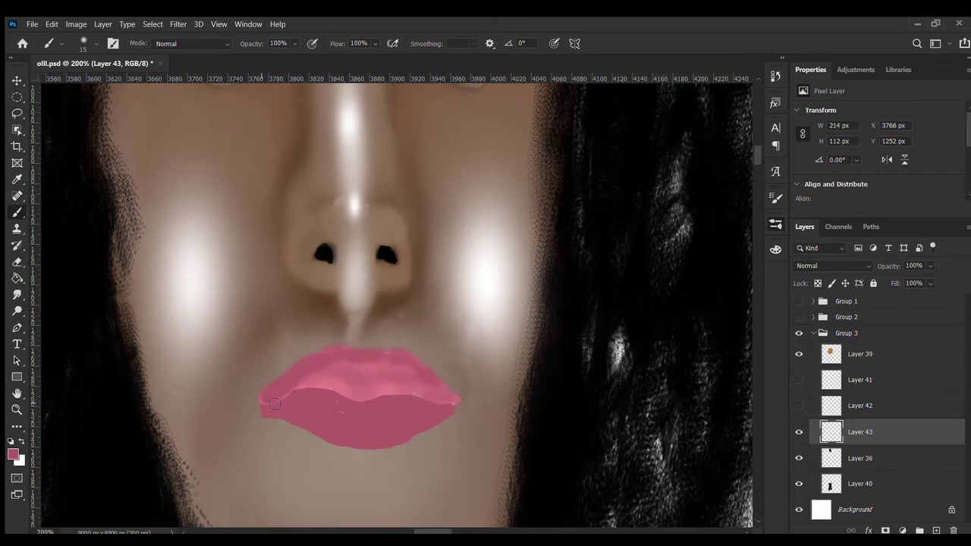
mouse_move(379, 374)
left_mouse_down()
mouse_move(436, 399)
mouse_move(319, 377)
mouse_move(400, 384)
mouse_move(445, 403)
mouse_move(336, 416)
left_mouse_up()
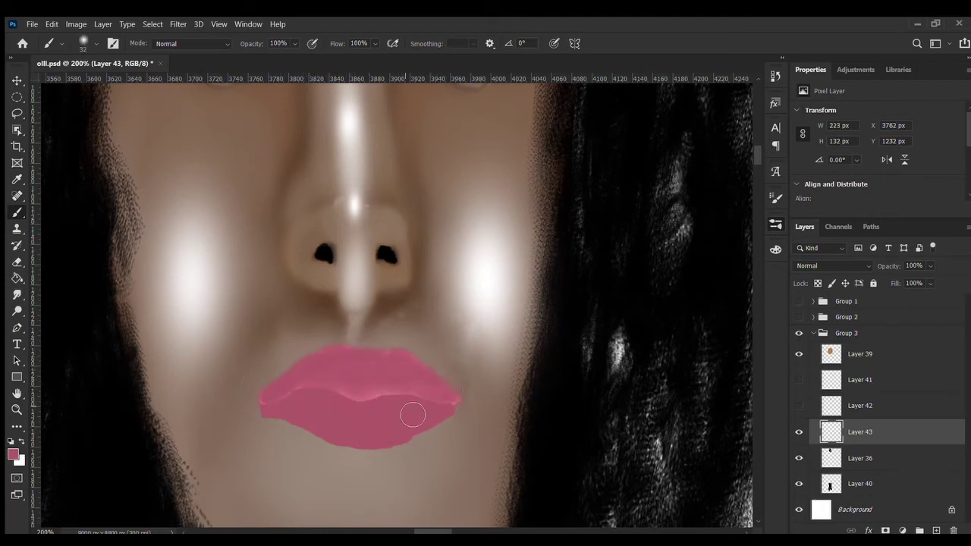
key("ctrl+minus")
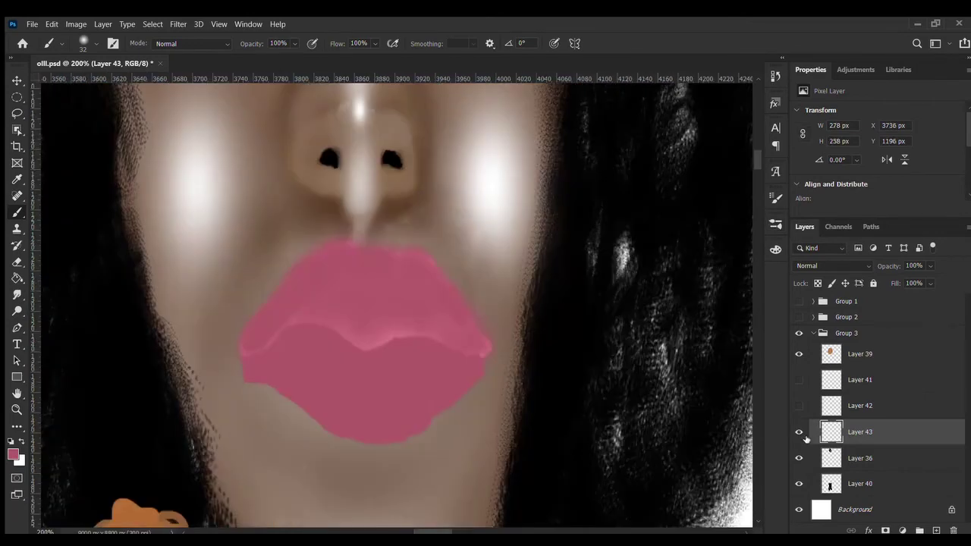
left_click(799, 433)
left_click(799, 433)
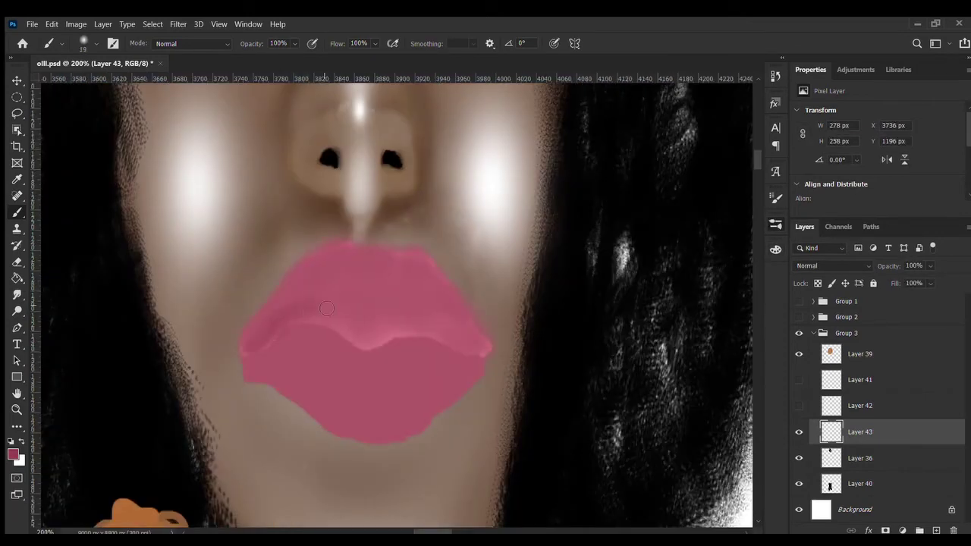
Shade the upper lip in a deeper pink at 54 px and darken the mouth corners at 25 px with a soft round brush
key("bracketright")
key("bracketright")
key("bracketright")
key("bracketright")
key("bracketright")
key("bracketright")
key("bracketright")
key("bracketright")
key("bracketright")
key("bracketleft")
key("bracketleft")
mouse_move(454, 318)
left_mouse_down()
mouse_move(346, 286)
mouse_move(377, 329)
mouse_move(425, 320)
mouse_move(317, 312)
mouse_move(461, 336)
mouse_move(381, 314)
left_mouse_up()
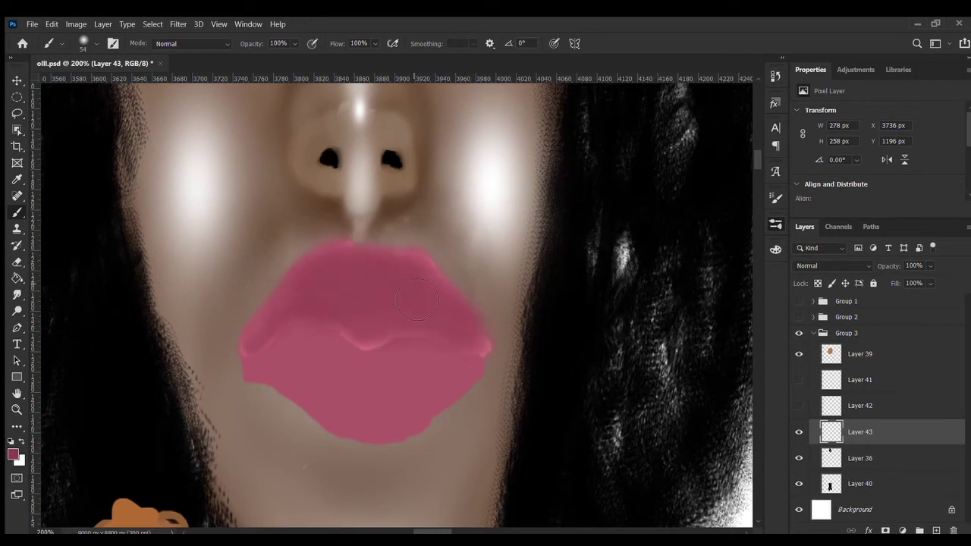
left_click_drag(263, 339, 249, 333)
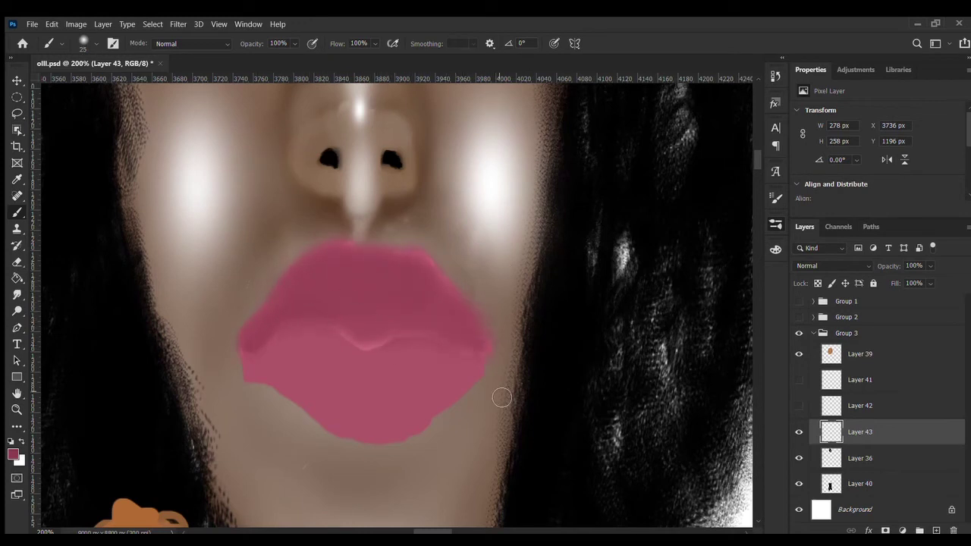
Clean up the lower lip's sides and bottom edge with the 21 px eraser
key("e")
left_click_drag(243, 368, 253, 390)
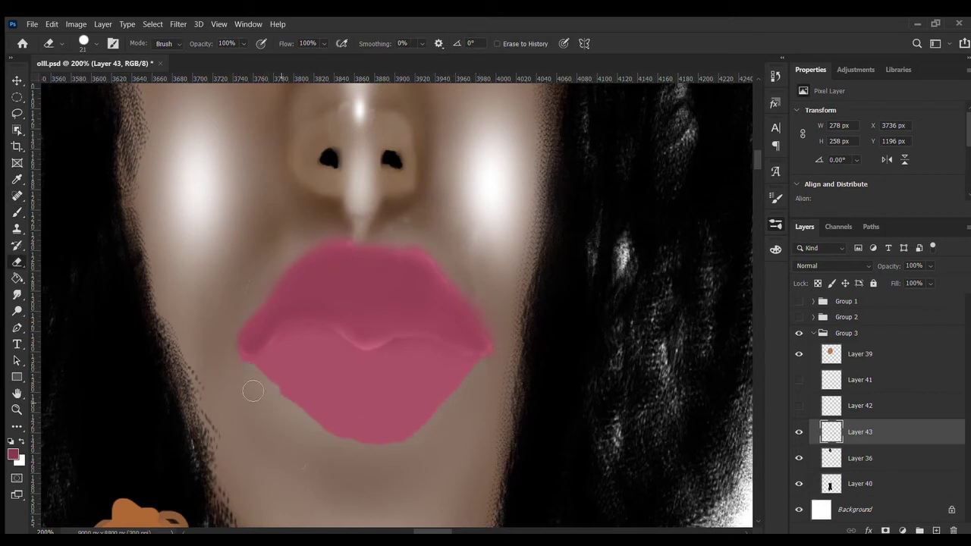
left_click_drag(361, 449, 357, 444)
key("b")
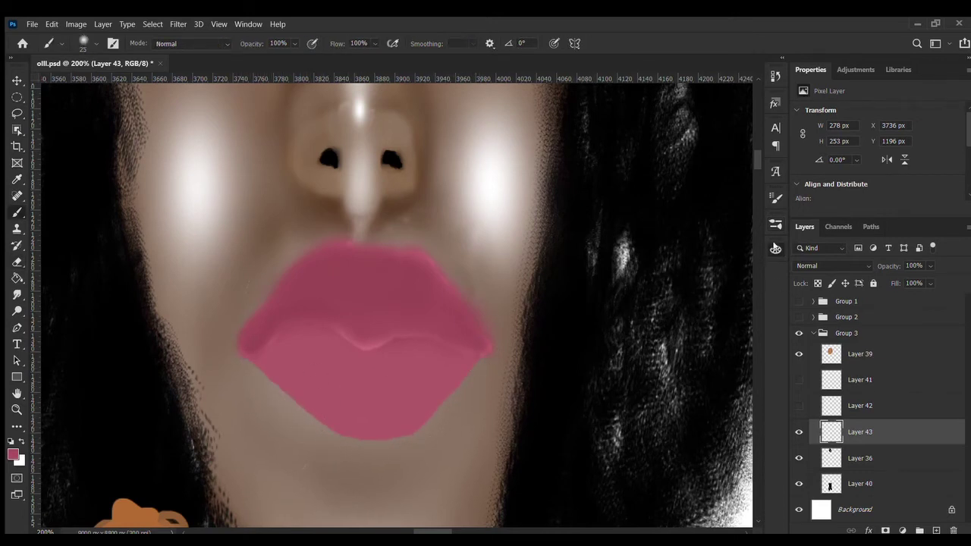
Blend brighter pink tones over both lips with a soft round brush and undo the last trial strokes
key("bracketleft")
key("ctrl+minus")
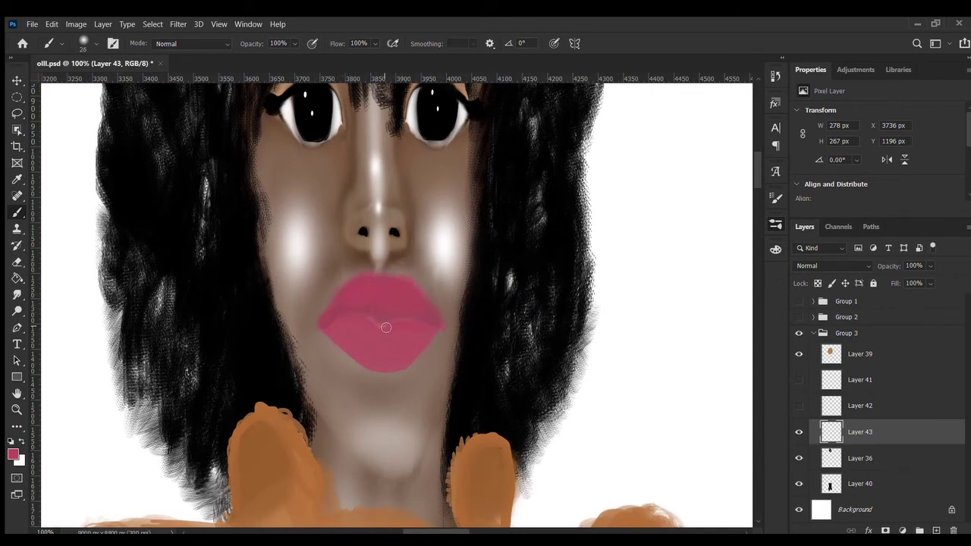
left_click(14, 454)
left_click(700, 260)
left_click(537, 374)
left_click_drag(526, 236, 535, 238)
left_click(363, 294)
key("ctrl+z")
key("ctrl+z")
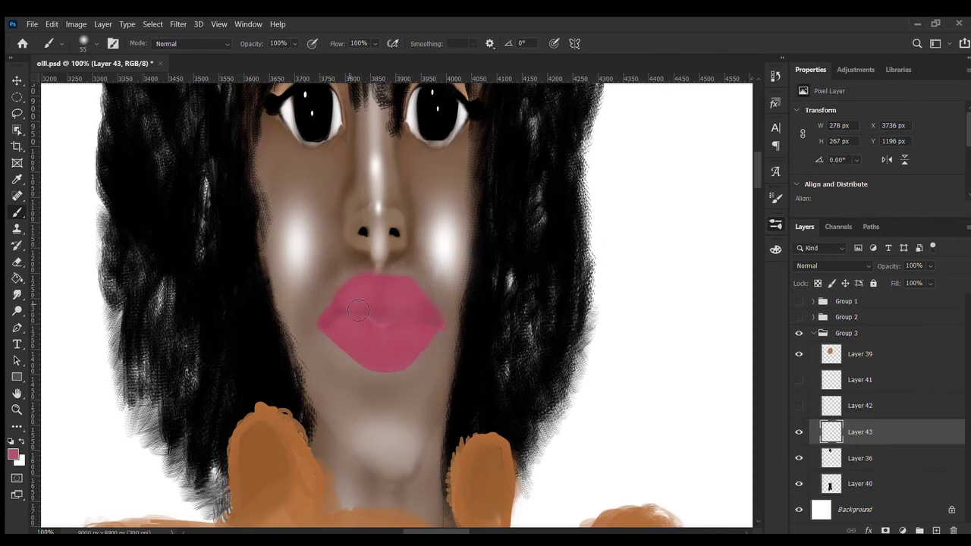
Erase the soft upper edge of the top lip with a 98 px eraser
key("e")
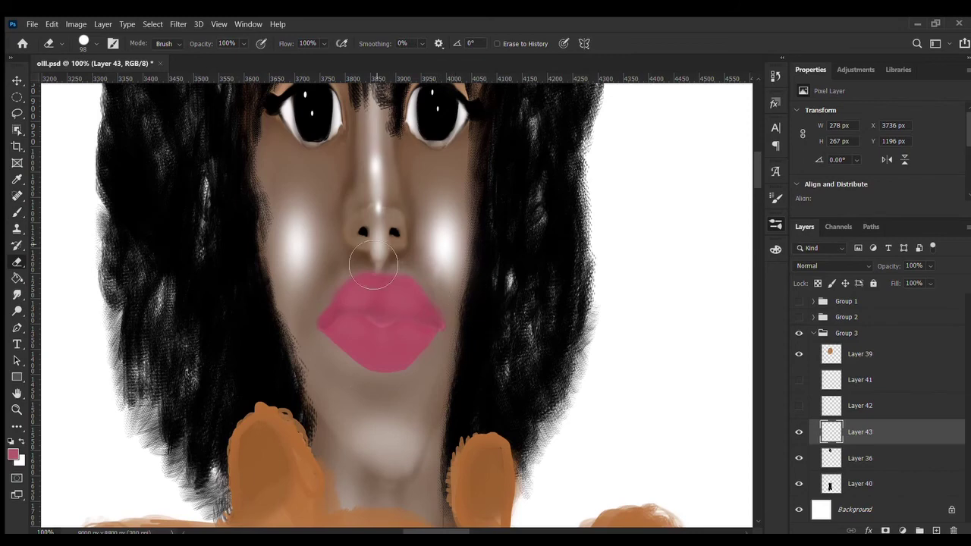
key("ctrl+minus")
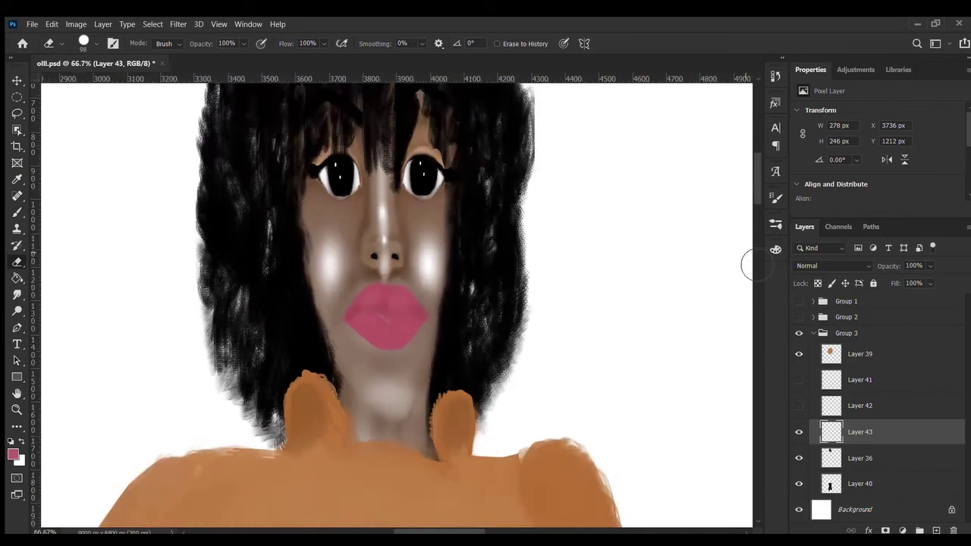
key("ctrl+plus")
key("ctrl+plus")
Shade the inner areas of both lips in dark red with a soft round brush, reducing it to 32 px
key("b")
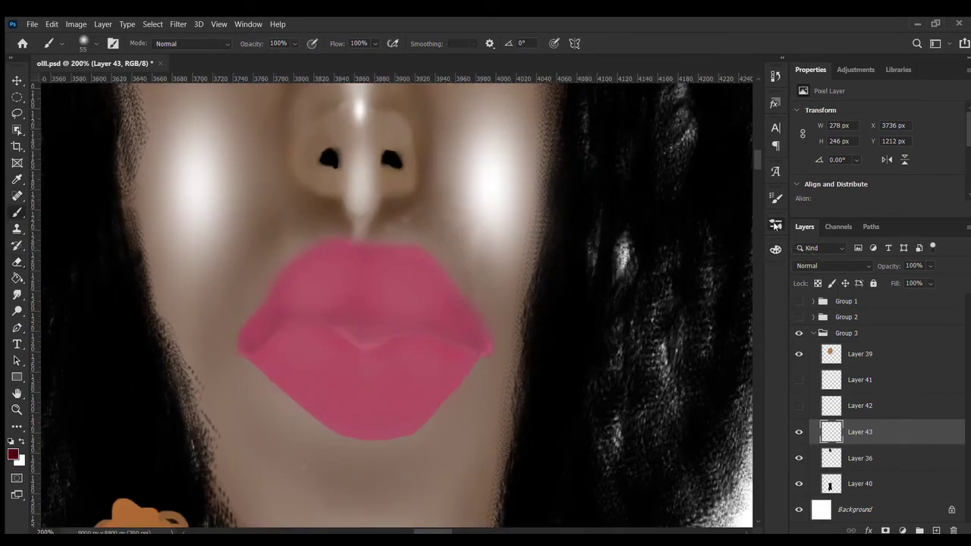
mouse_move(428, 350)
left_mouse_down()
mouse_move(449, 370)
mouse_move(404, 379)
mouse_move(448, 407)
mouse_move(396, 429)
mouse_move(313, 380)
mouse_move(379, 415)
left_mouse_up()
key("bracketleft")
key("bracketleft")
key("bracketleft")
mouse_move(432, 301)
left_mouse_down()
mouse_move(409, 288)
mouse_move(409, 311)
mouse_move(446, 319)
left_mouse_up()
mouse_move(342, 295)
left_mouse_down()
mouse_move(341, 318)
mouse_move(365, 283)
mouse_move(421, 283)
mouse_move(459, 326)
left_mouse_up()
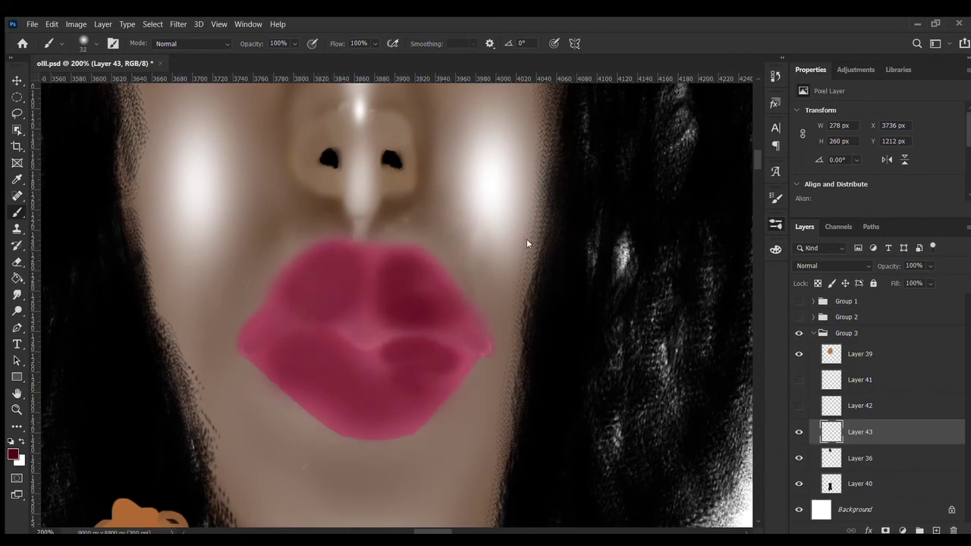
Cover the upper lip in dark burgundy out to the mouth corners, varying the soft round brush size
key("bracketleft")
key("bracketleft")
key("bracketleft")
key("bracketleft")
left_click_drag(268, 344, 251, 338)
left_click_drag(453, 323, 474, 341)
mouse_move(382, 298)
left_mouse_down()
mouse_move(366, 296)
mouse_move(394, 299)
mouse_move(313, 285)
mouse_move(358, 302)
mouse_move(374, 337)
mouse_move(325, 314)
mouse_move(447, 334)
mouse_move(450, 308)
mouse_move(341, 290)
left_mouse_up()
key("bracketright")
key("bracketright")
key("bracketright")
key("bracketright")
left_click_drag(339, 248, 279, 303)
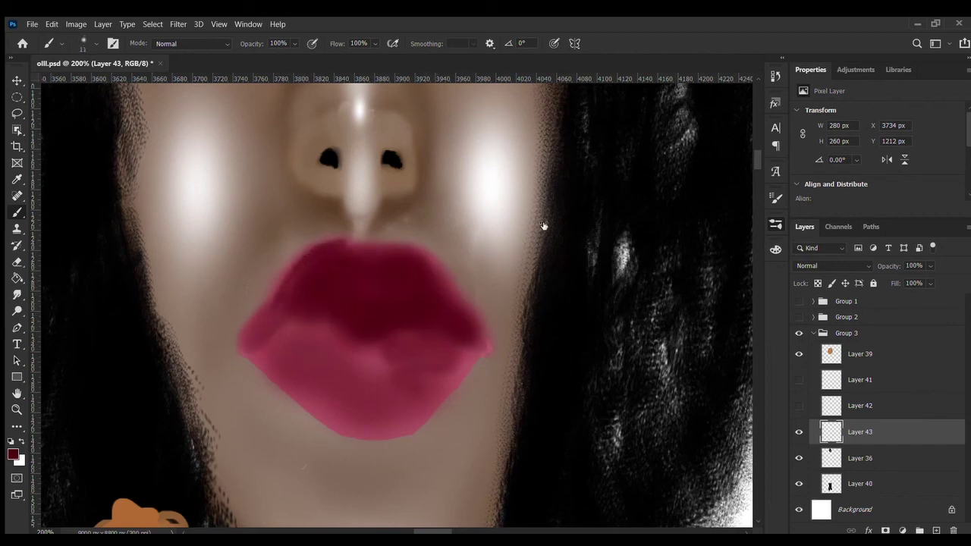
Undo the last burgundy stroke and deepen the color of both lips with the soft round brush at 36 px
key("bracketright")
key("bracketright")
key("bracketright")
key("bracketright")
key("bracketright")
key("ctrl+z")
left_click_drag(360, 256, 261, 335)
mouse_move(423, 267)
left_mouse_down()
mouse_move(451, 304)
mouse_move(462, 384)
mouse_move(376, 433)
mouse_move(293, 384)
mouse_move(309, 357)
mouse_move(427, 351)
mouse_move(399, 360)
mouse_move(295, 353)
left_mouse_up()
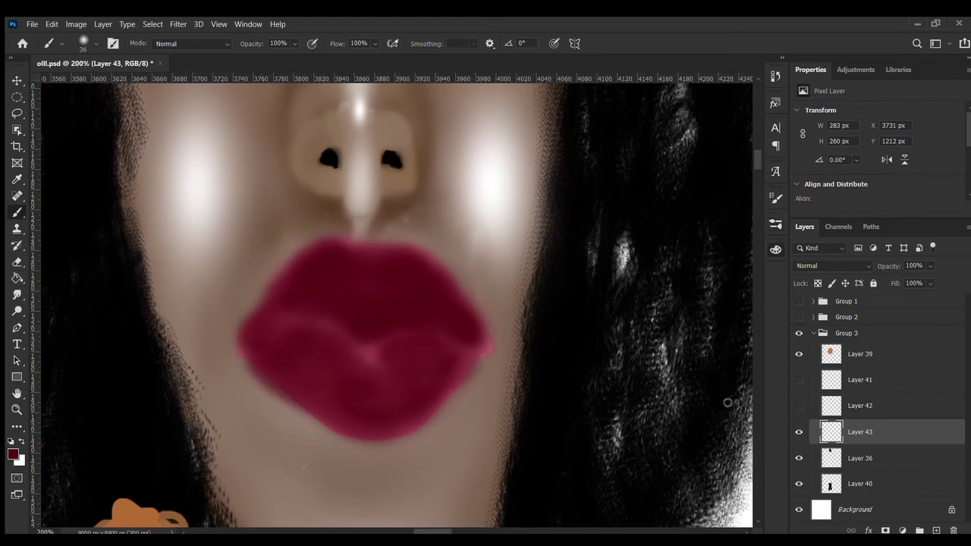
Blend burgundy over the pale line between the lips with a 15 px soft round brush
key("bracketleft")
key("bracketleft")
key("bracketleft")
mouse_move(373, 347)
left_mouse_down()
mouse_move(302, 320)
mouse_move(255, 345)
left_mouse_up()
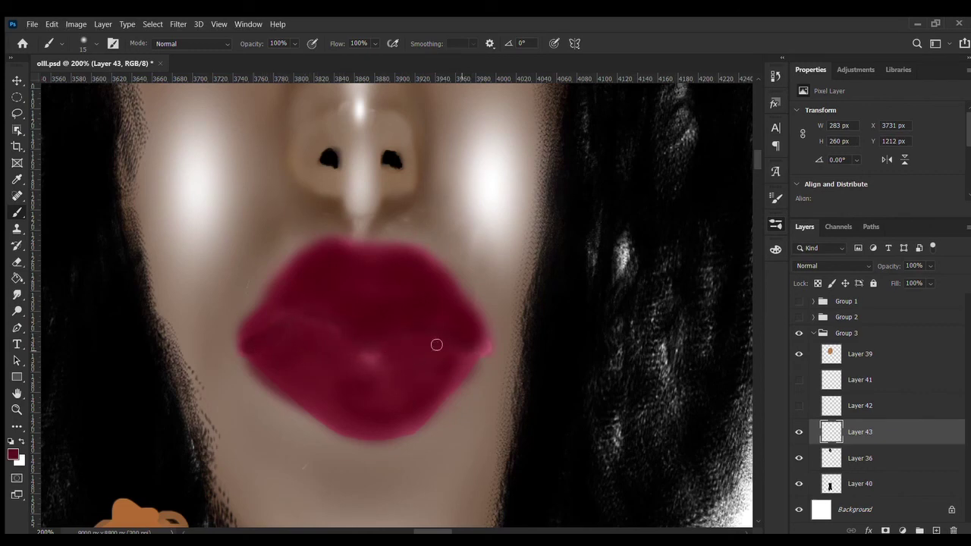
Paint a black shadow between the lips on a new layer with a soft round brush and lower the layer's opacity to 28%
left_click(935, 530)
left_click(775, 249)
left_click(726, 318)
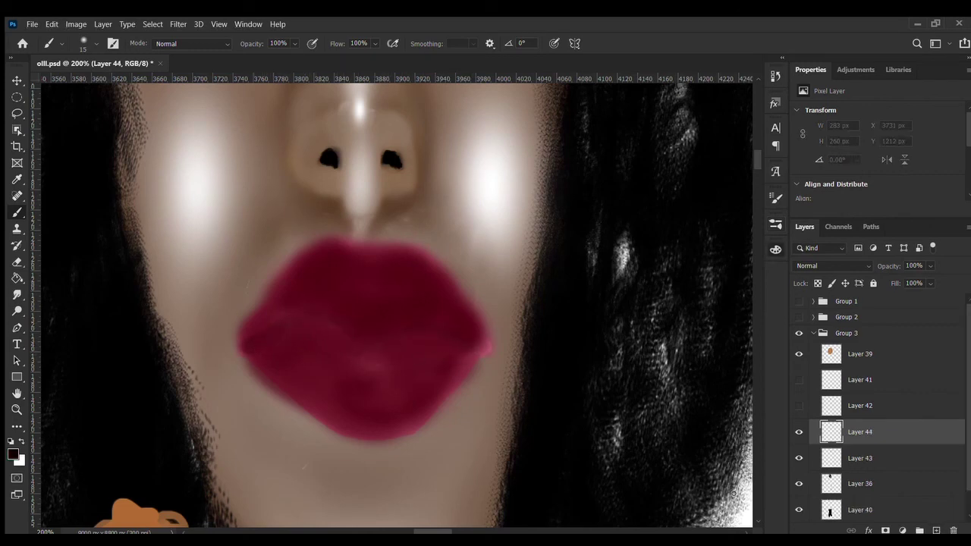
left_click(775, 224)
left_click(542, 238)
key("bracketleft")
key("bracketleft")
mouse_move(463, 331)
left_mouse_down()
mouse_move(336, 326)
mouse_move(288, 334)
mouse_move(437, 334)
mouse_move(474, 356)
left_mouse_up()
left_click_drag(899, 267, 872, 270)
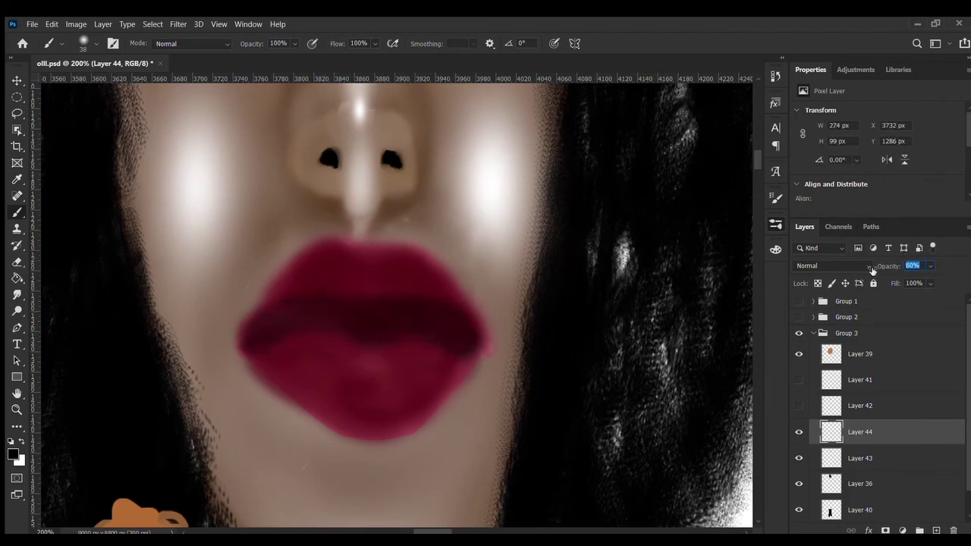
Blend burgundy sampled from the lips over the lower lip at 38 px and reactivate the lip color layer
key("ctrl+minus")
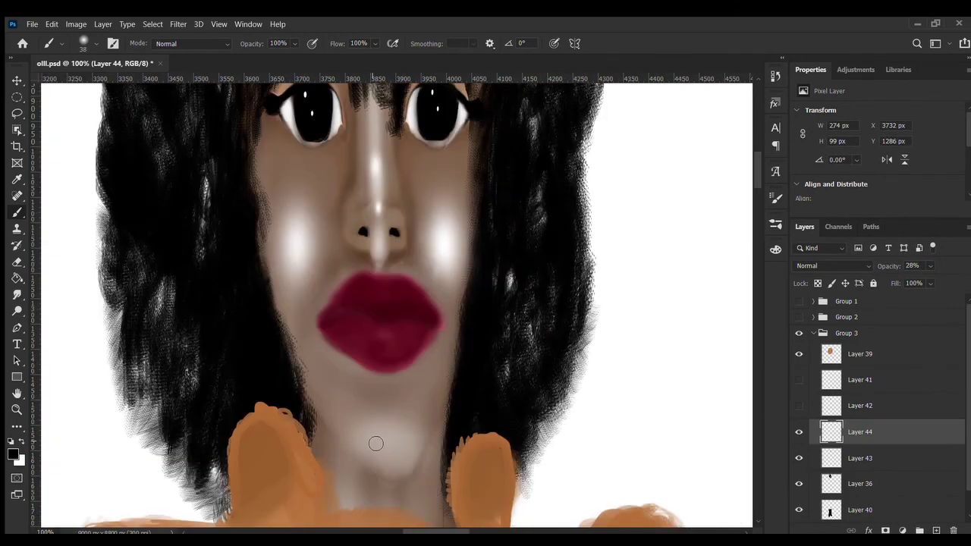
key("ctrl+plus")
left_click(413, 386, "alt")
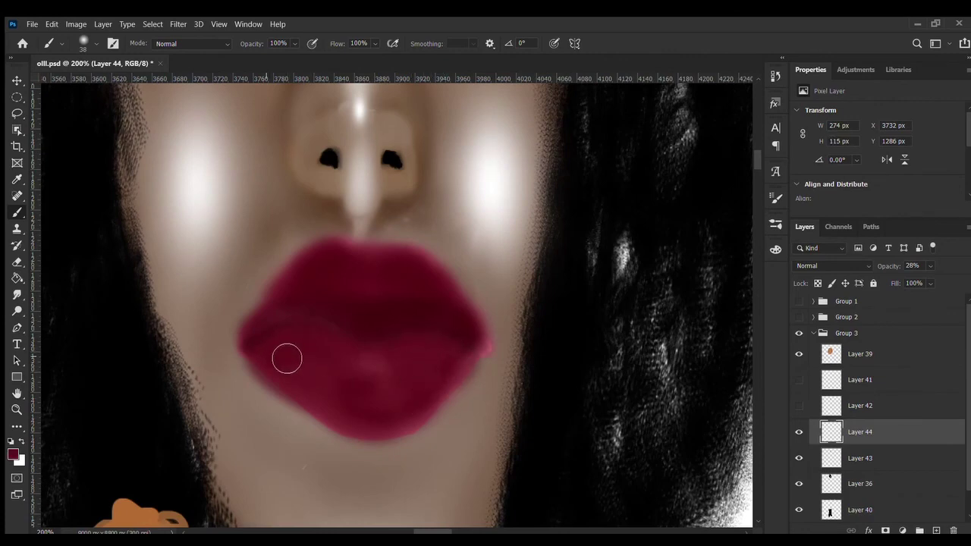
key("ctrl+minus")
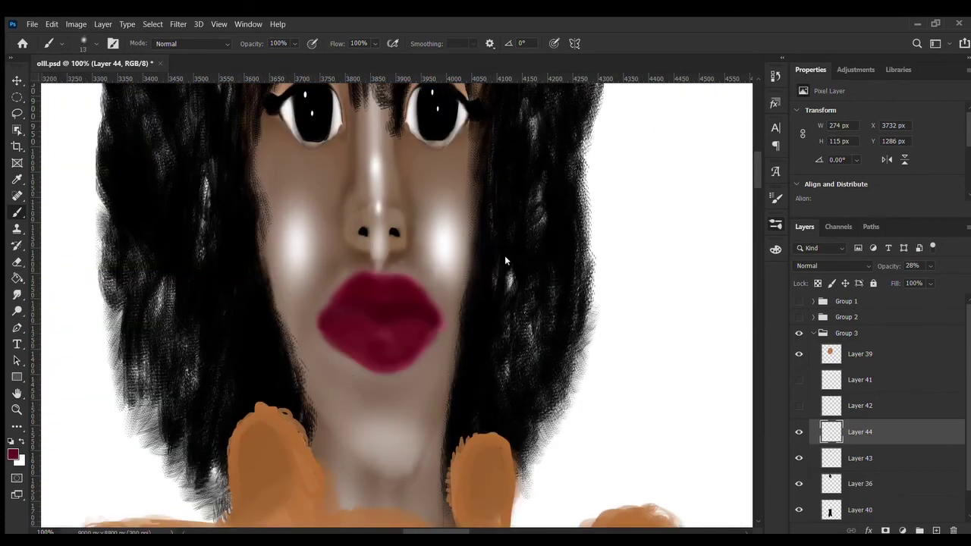
key("alt+bracketleft")
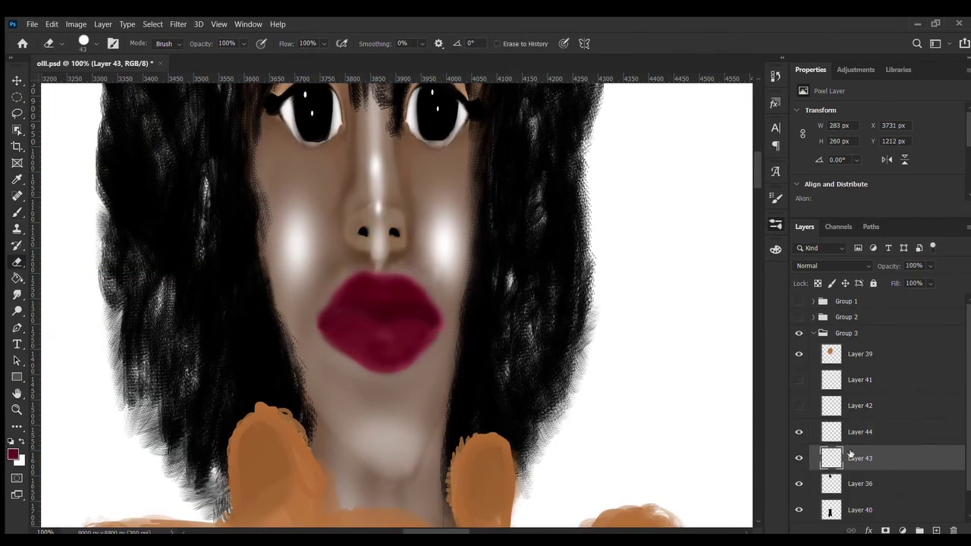